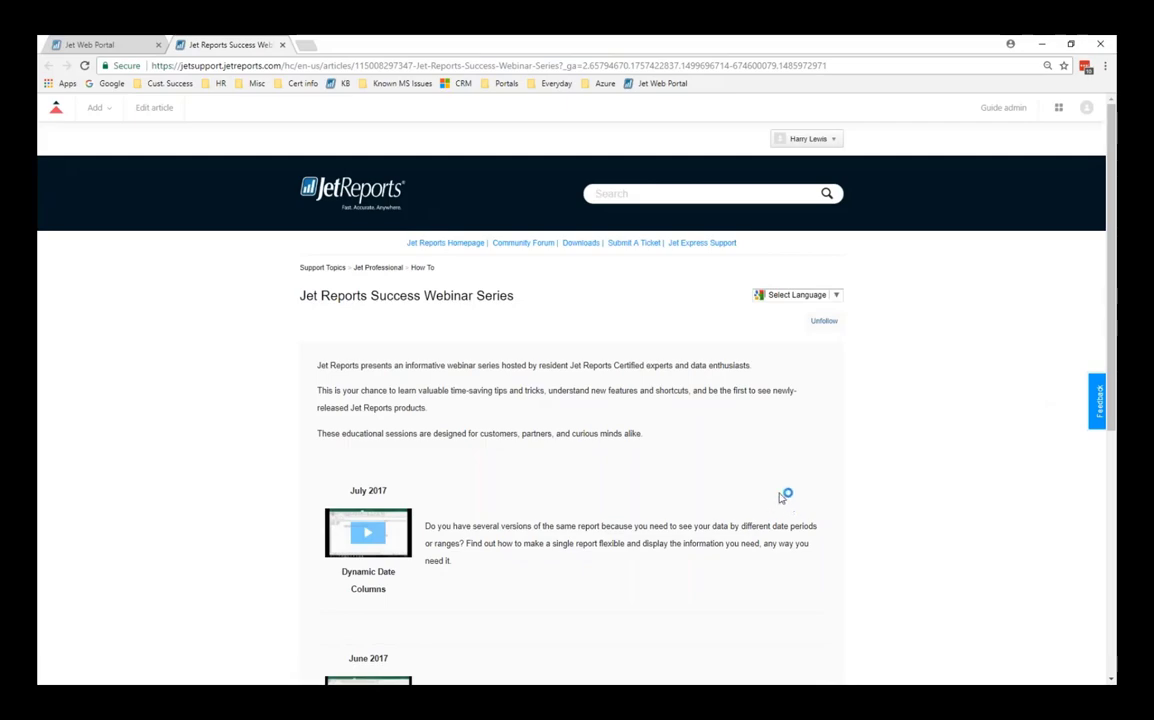
# Minimize the Chrome window showing the webinar series page to reveal the Upcoming Sessions slide.
pyautogui.click(1039, 44)
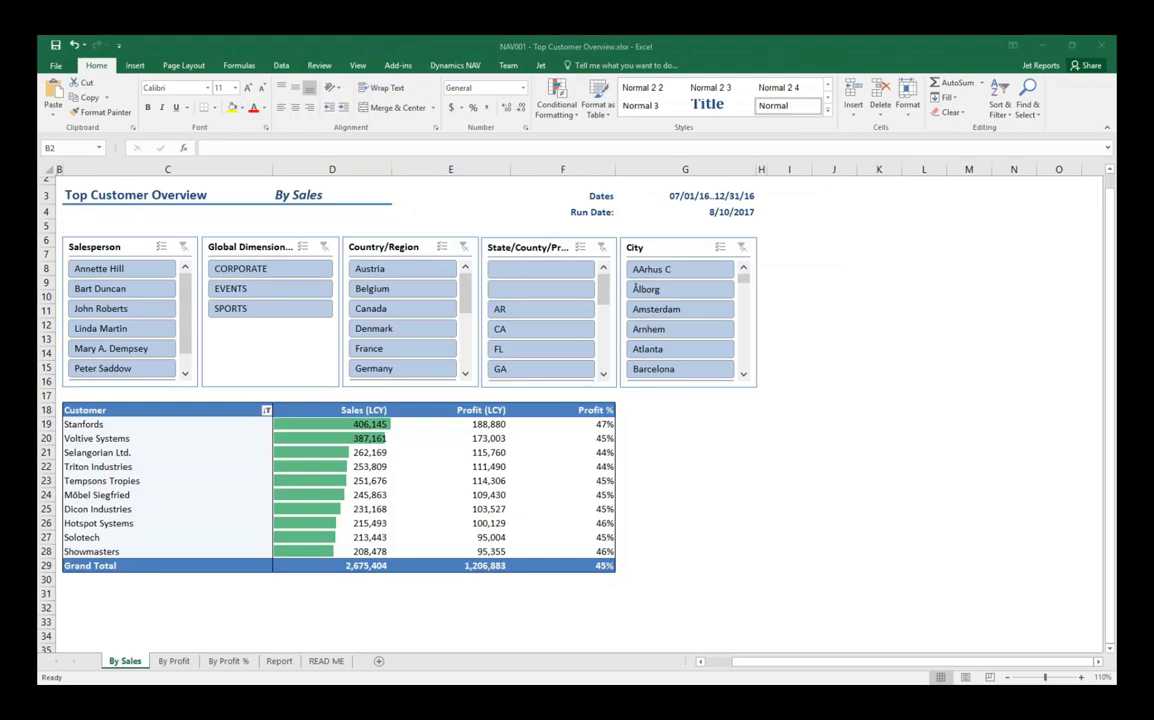
# In Top Customer Overview, filter by two salespeople, then by EVENTS, clearing each slicer afterwards.
pyautogui.click(539, 65)
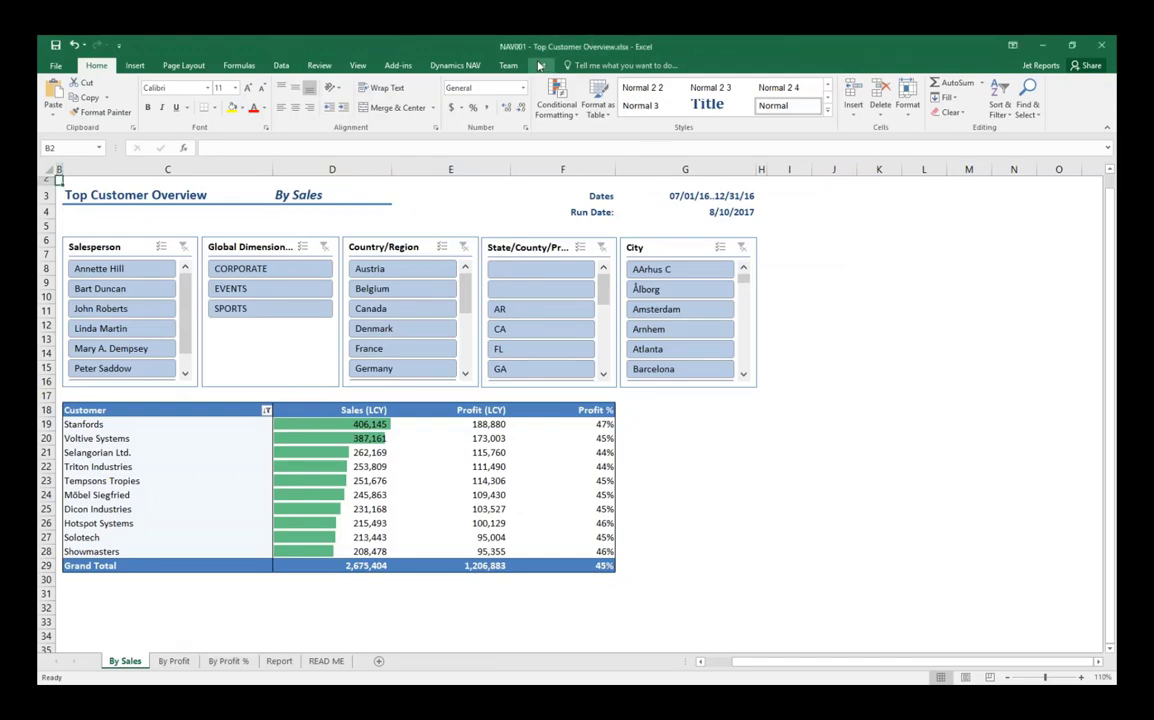
pyautogui.click(100, 308)
pyautogui.click(110, 348)
pyautogui.click(183, 246)
pyautogui.click(278, 288)
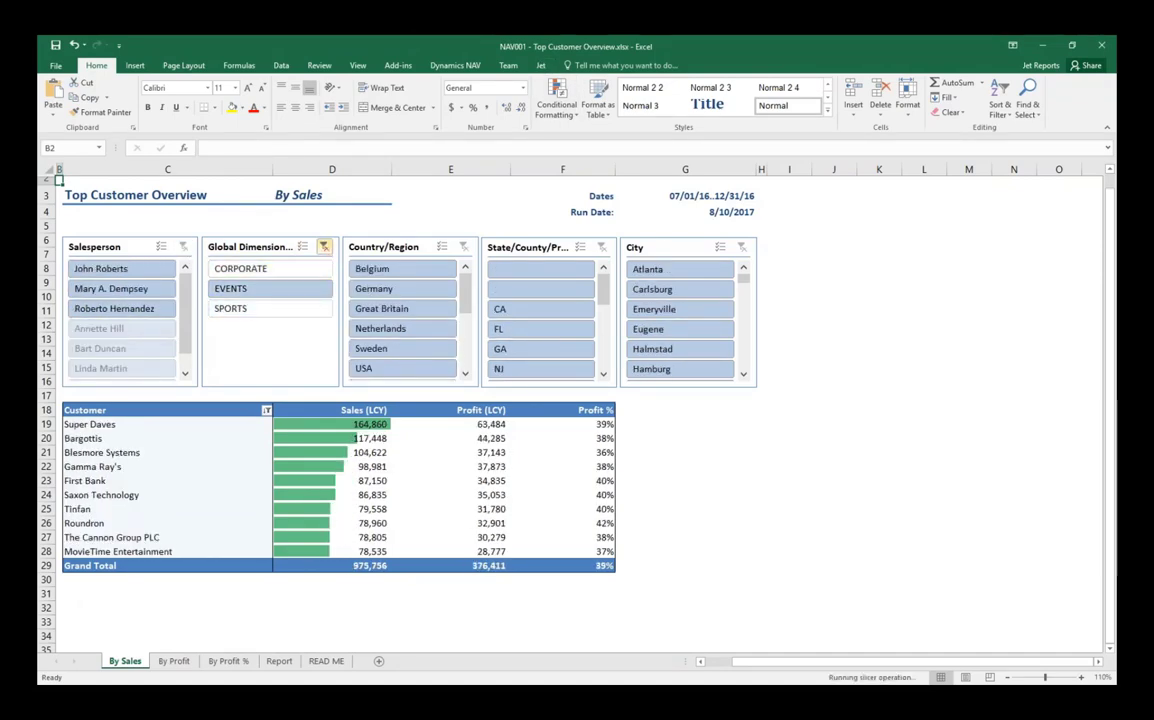
pyautogui.click(324, 246)
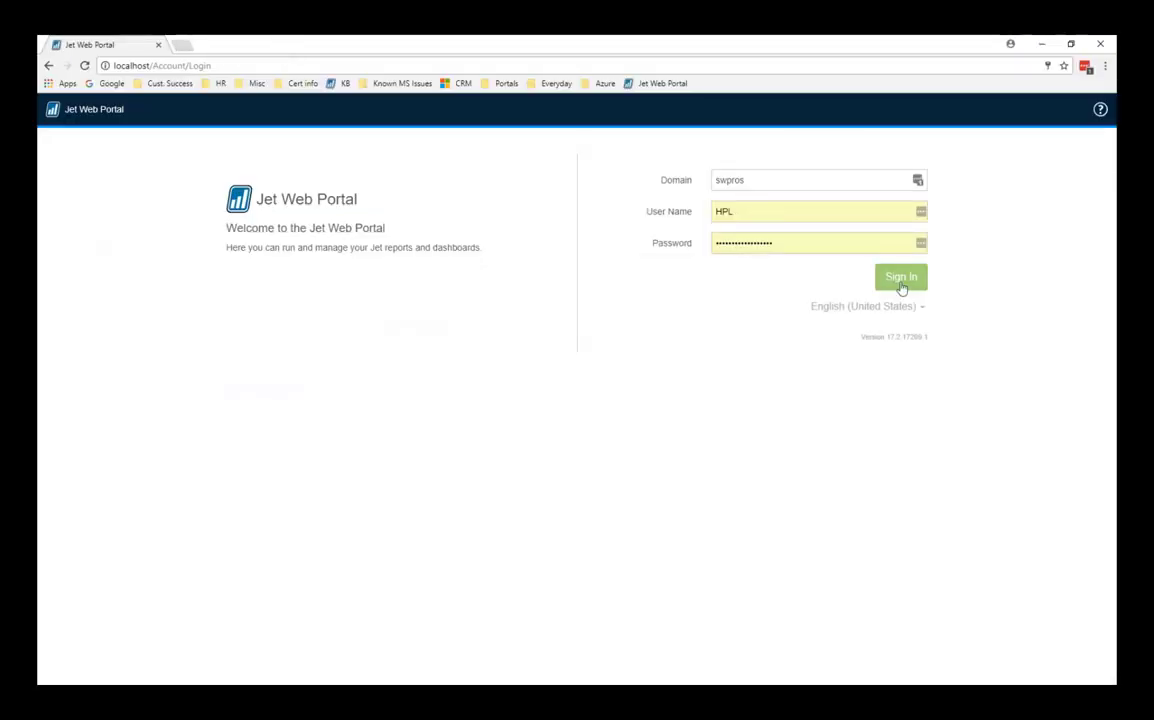
# Sign in, look inside the Financials folder, then return to Reports and select NAV001.
pyautogui.click(901, 279)
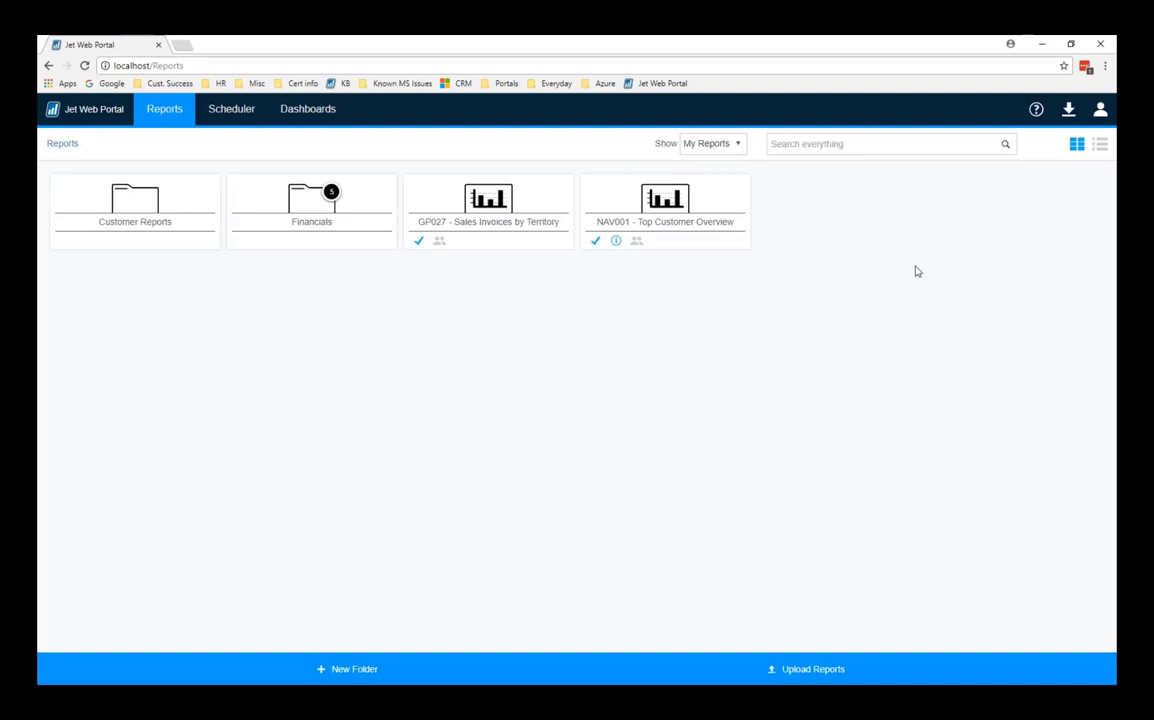
pyautogui.doubleClick(365, 207)
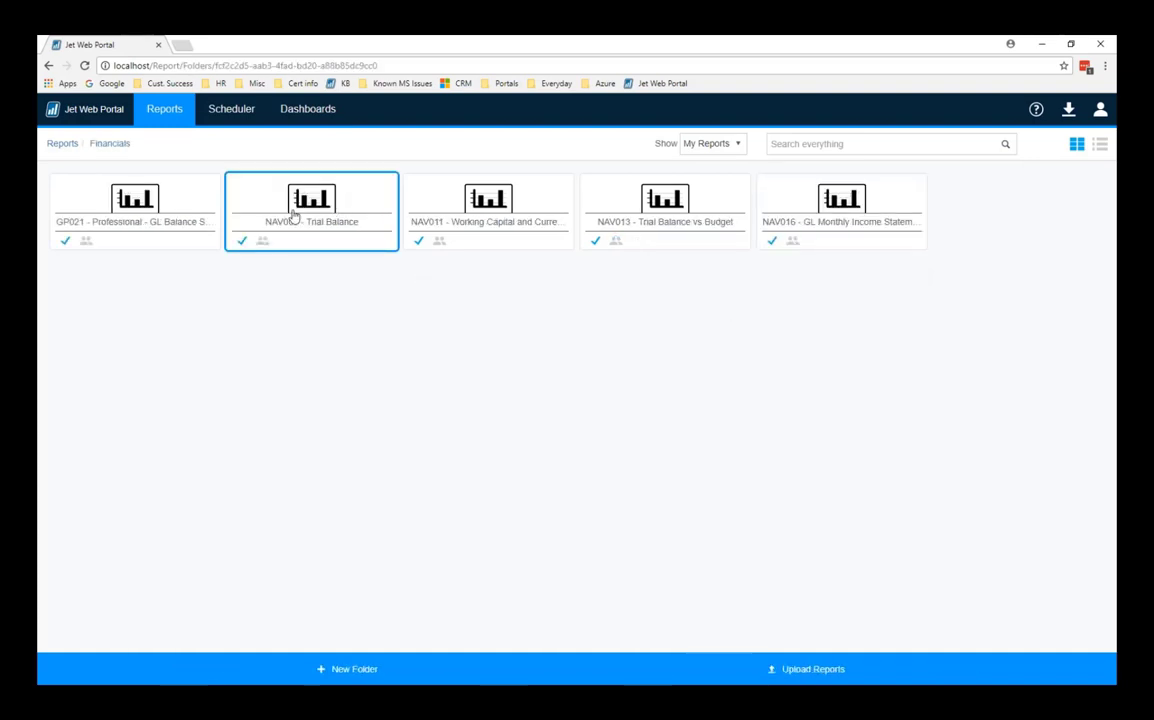
pyautogui.click(58, 146)
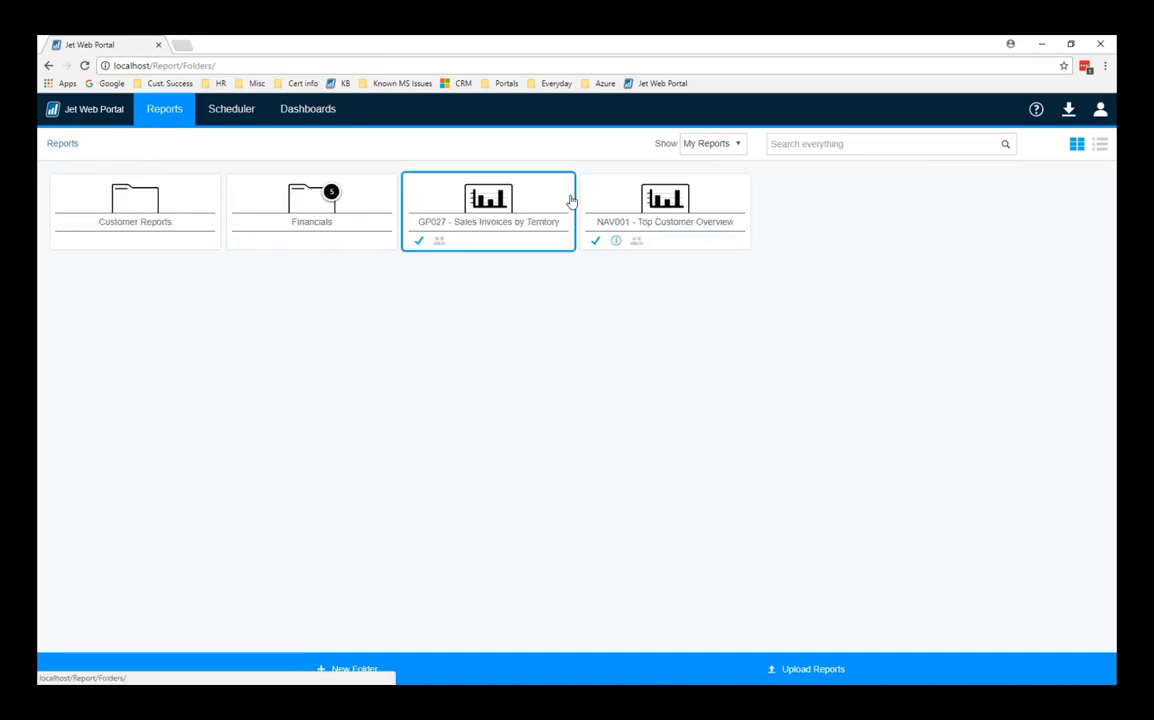
pyautogui.click(718, 200)
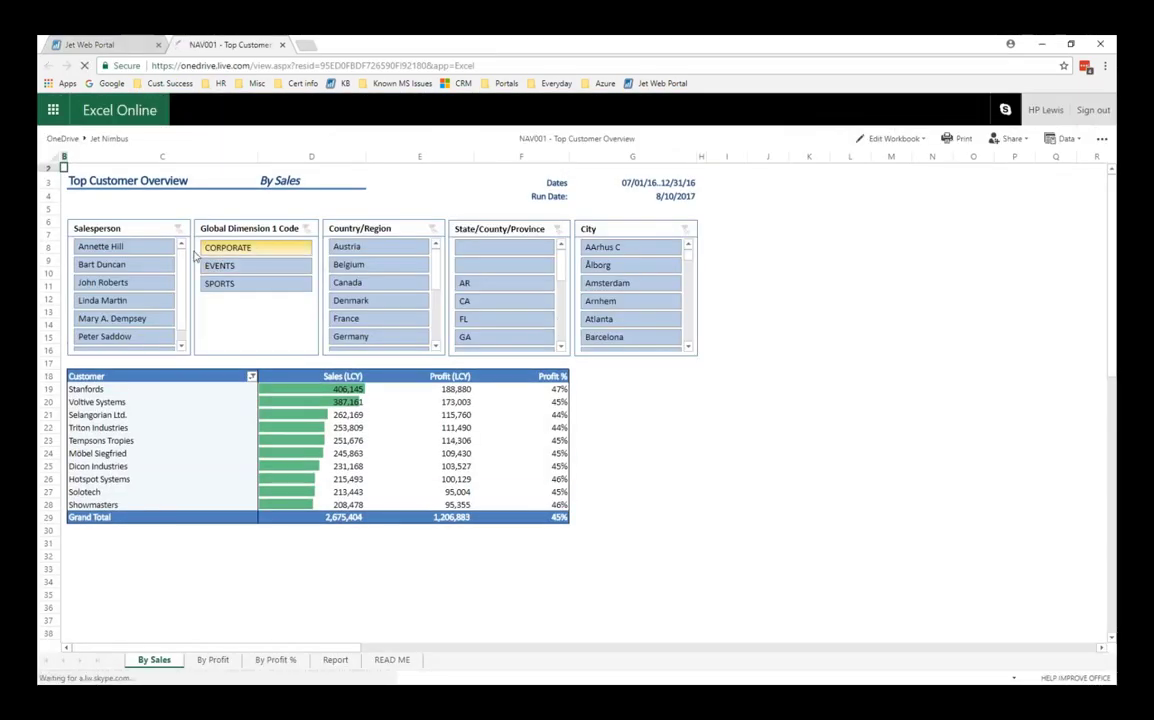
# In Excel Online, filter NAV001 by two salespeople and by EVENTS, then clear both slicers.
pyautogui.click(125, 264)
pyautogui.click(140, 301)
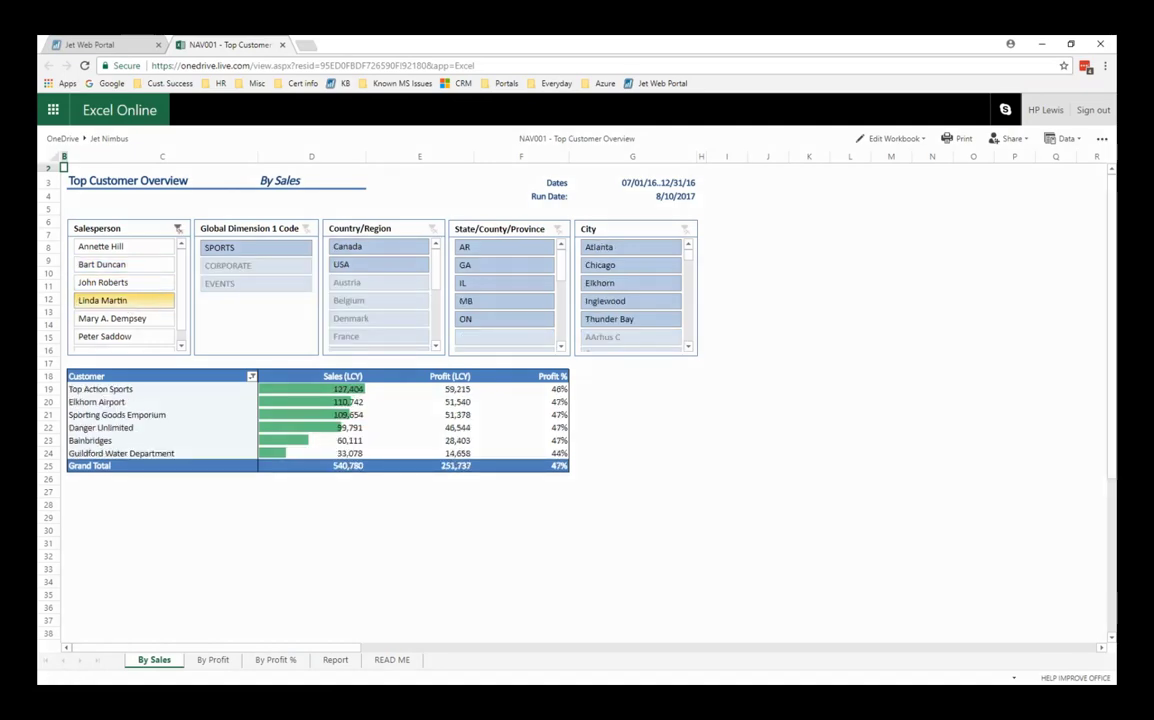
pyautogui.click(178, 229)
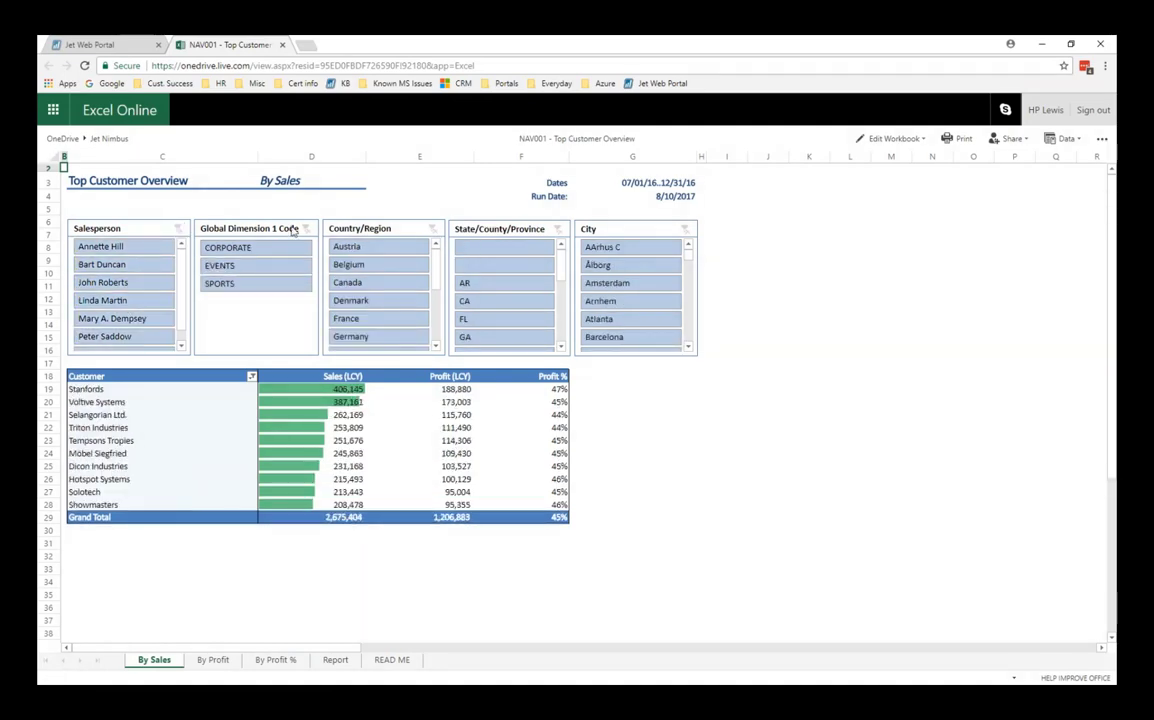
pyautogui.click(258, 266)
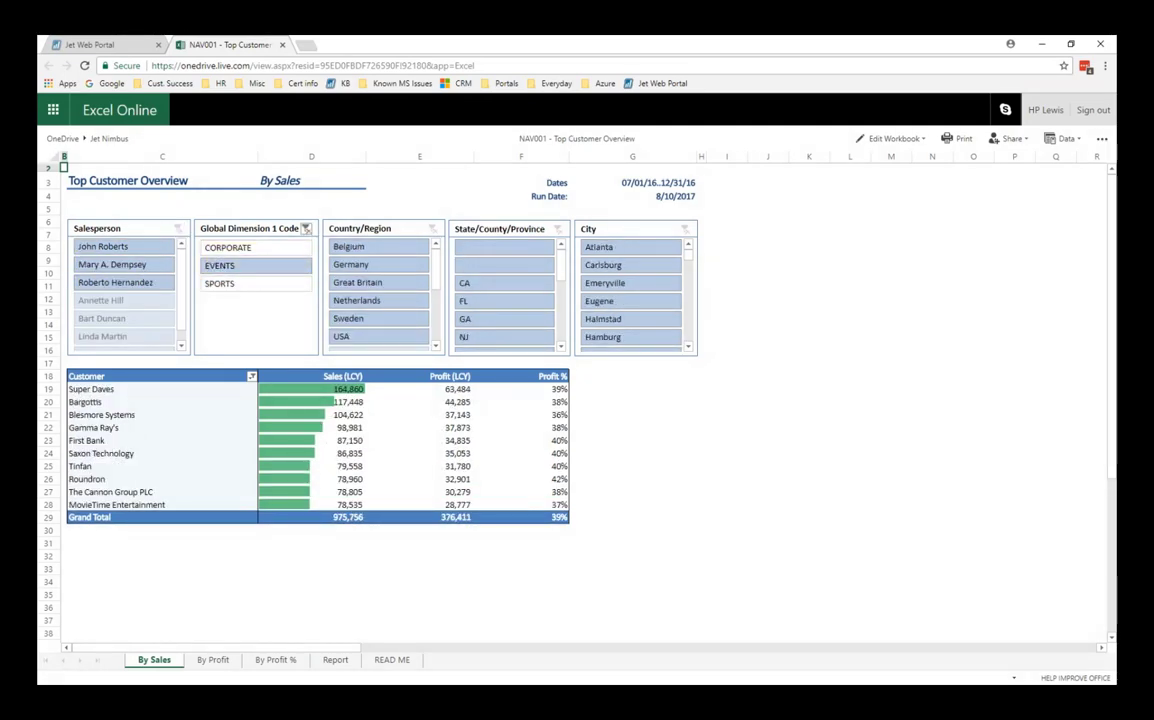
pyautogui.click(306, 229)
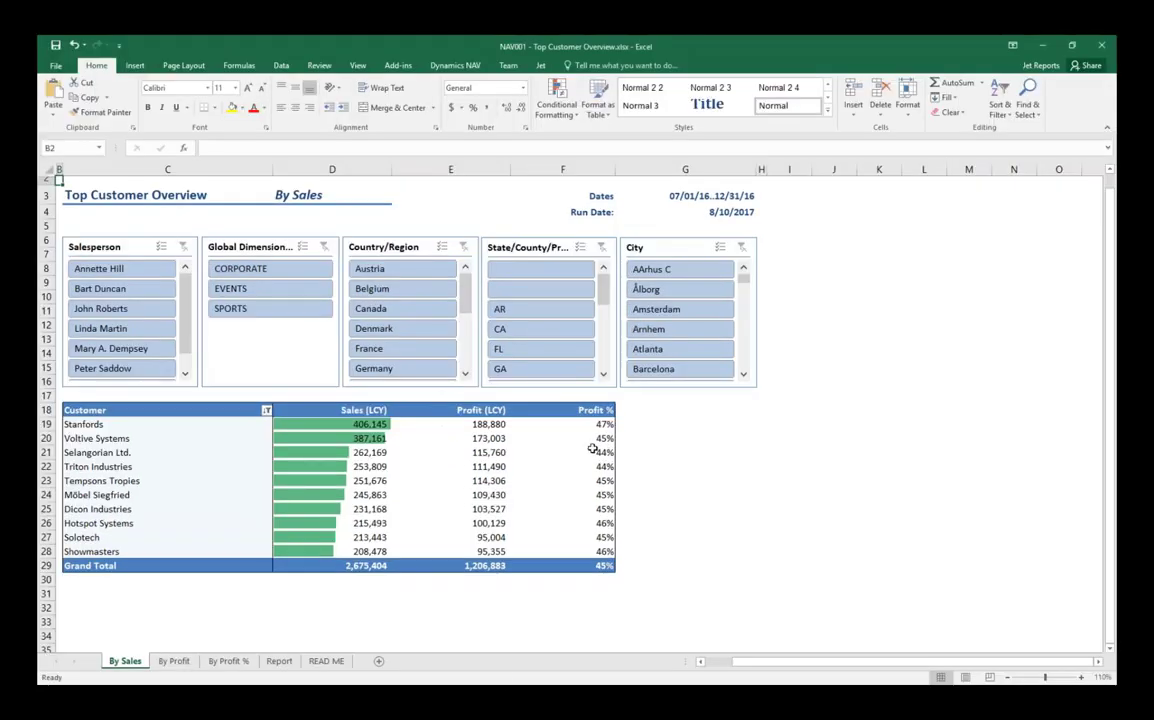
# Open recent workbook NAV010 - Company Overview and publish it via Jet to the Reports folder.
pyautogui.click(57, 66)
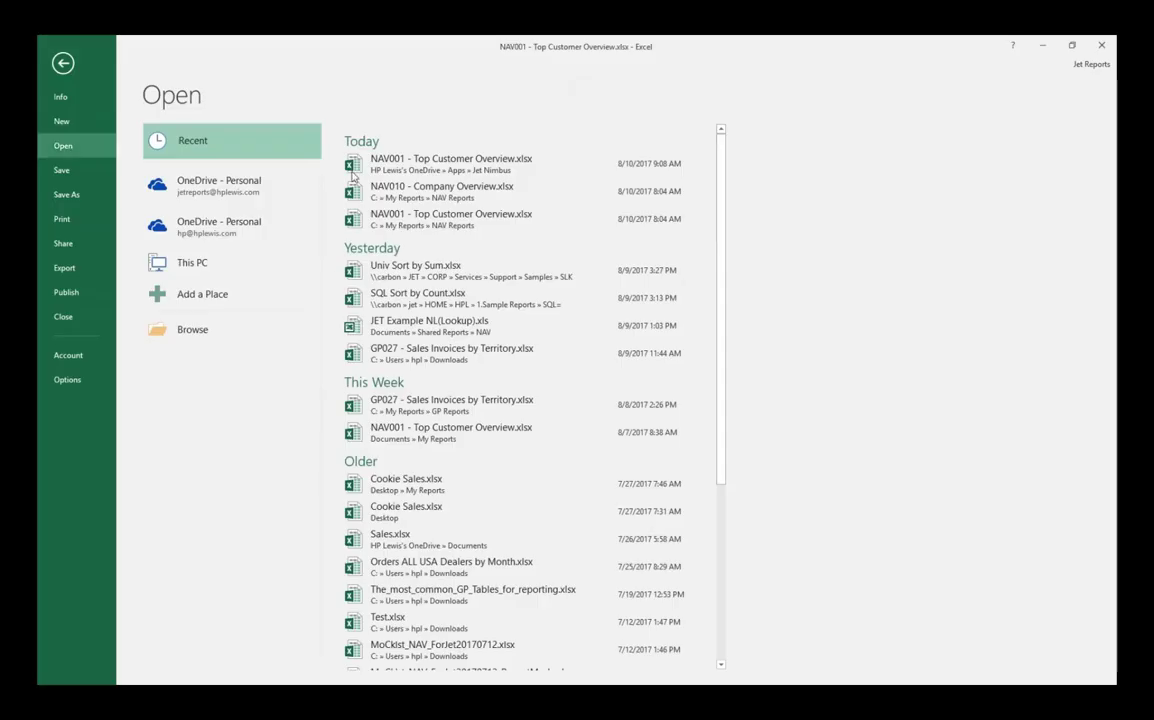
pyautogui.click(436, 200)
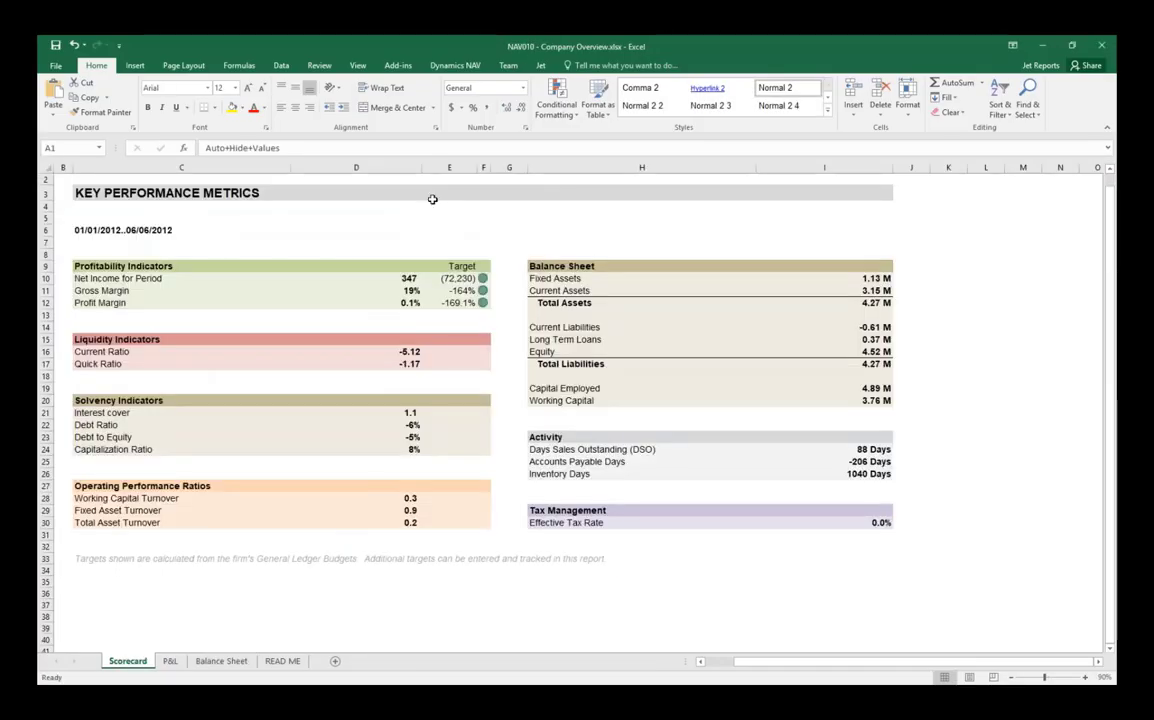
pyautogui.click(540, 67)
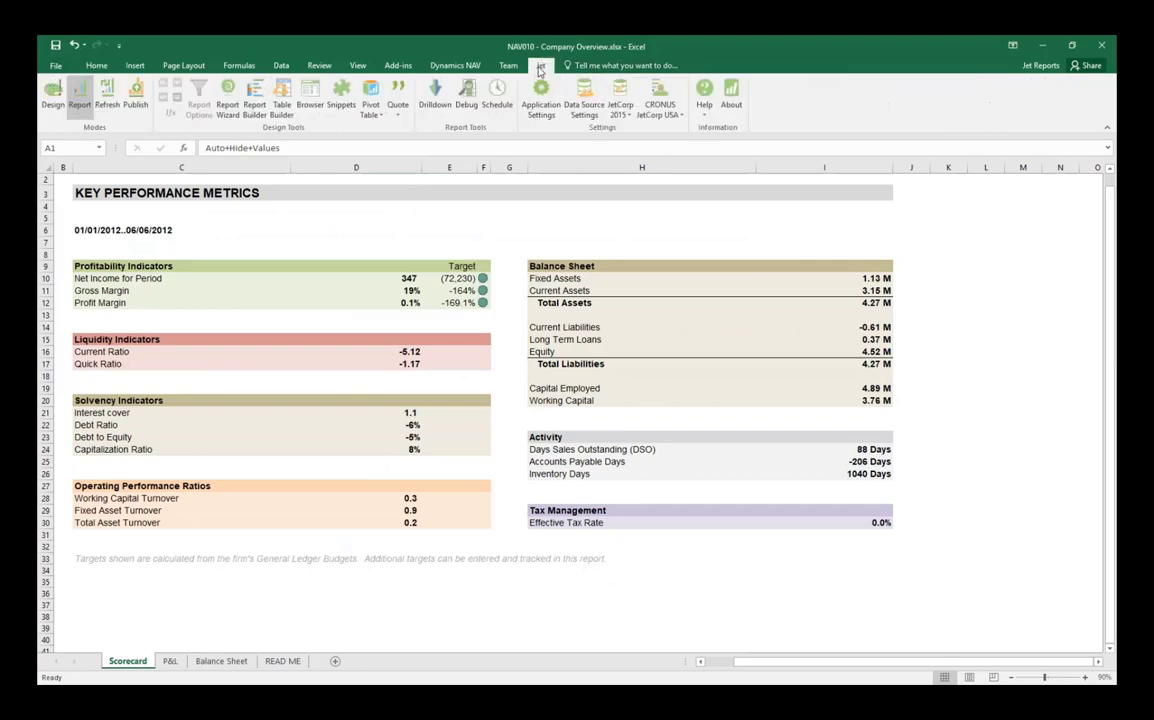
pyautogui.click(135, 97)
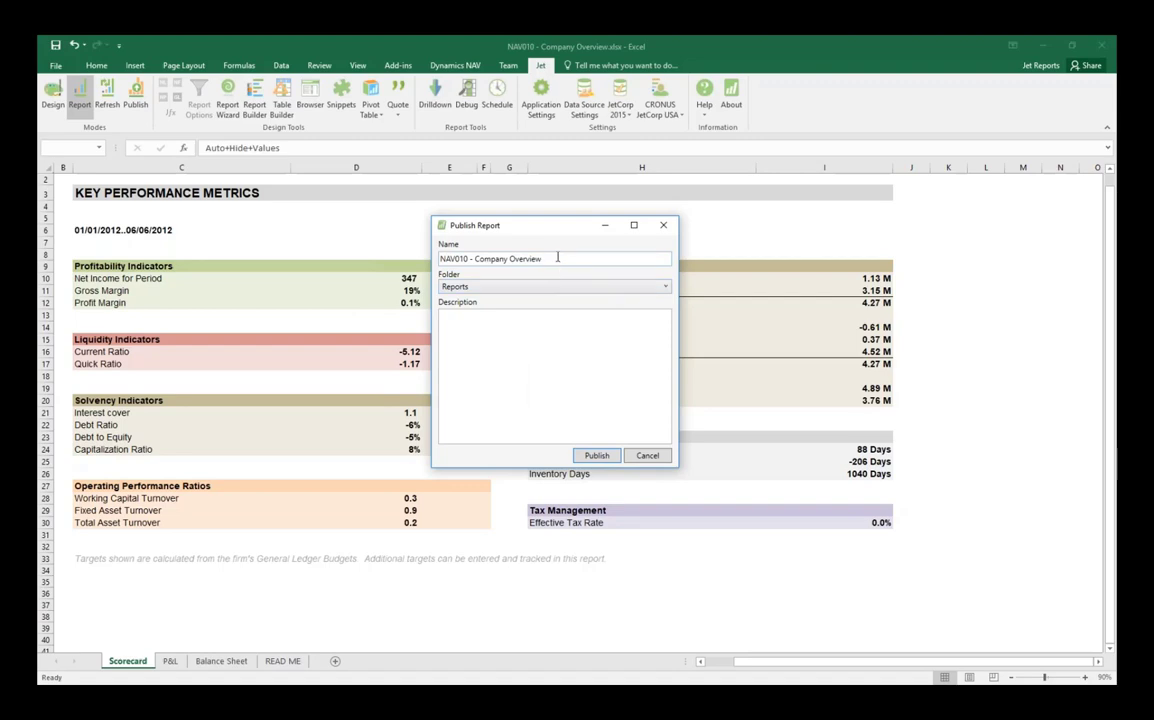
pyautogui.click(615, 289)
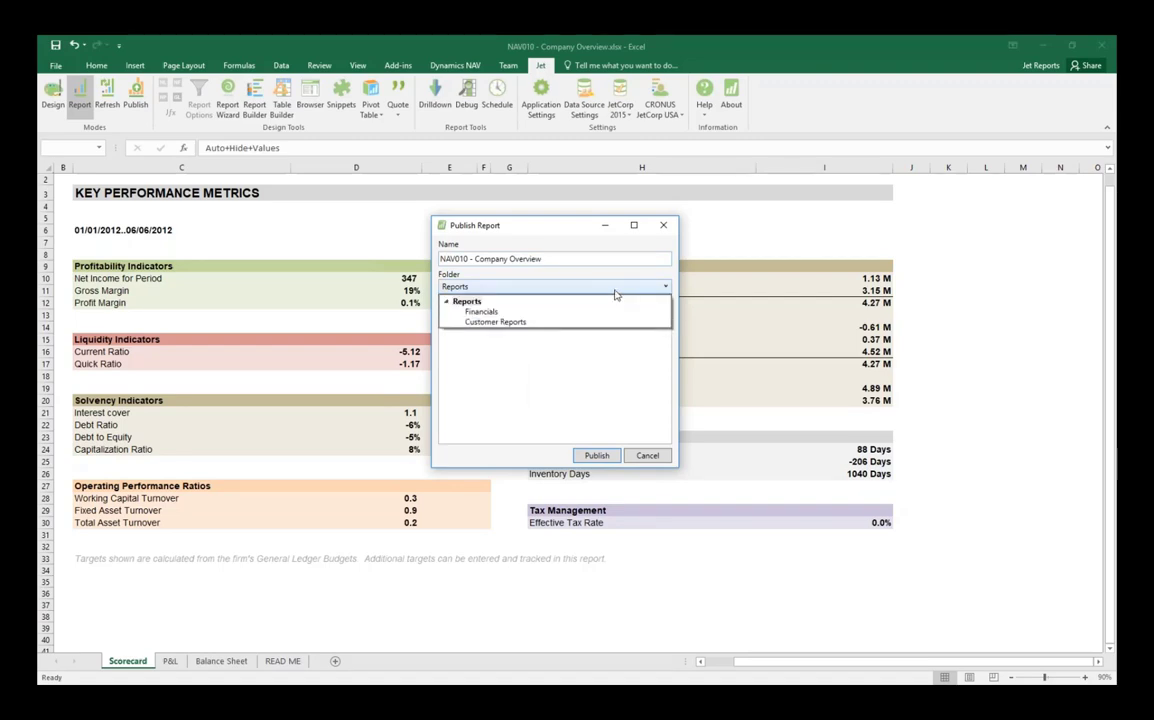
pyautogui.click(614, 290)
pyautogui.click(572, 340)
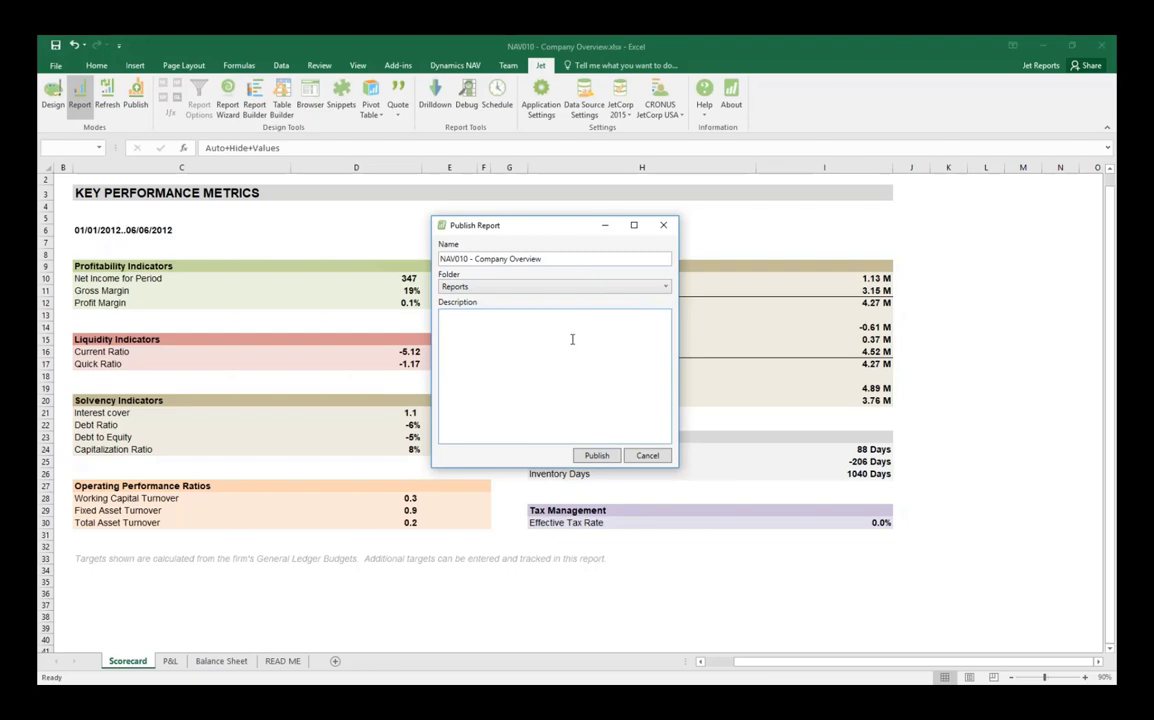
pyautogui.click(597, 455)
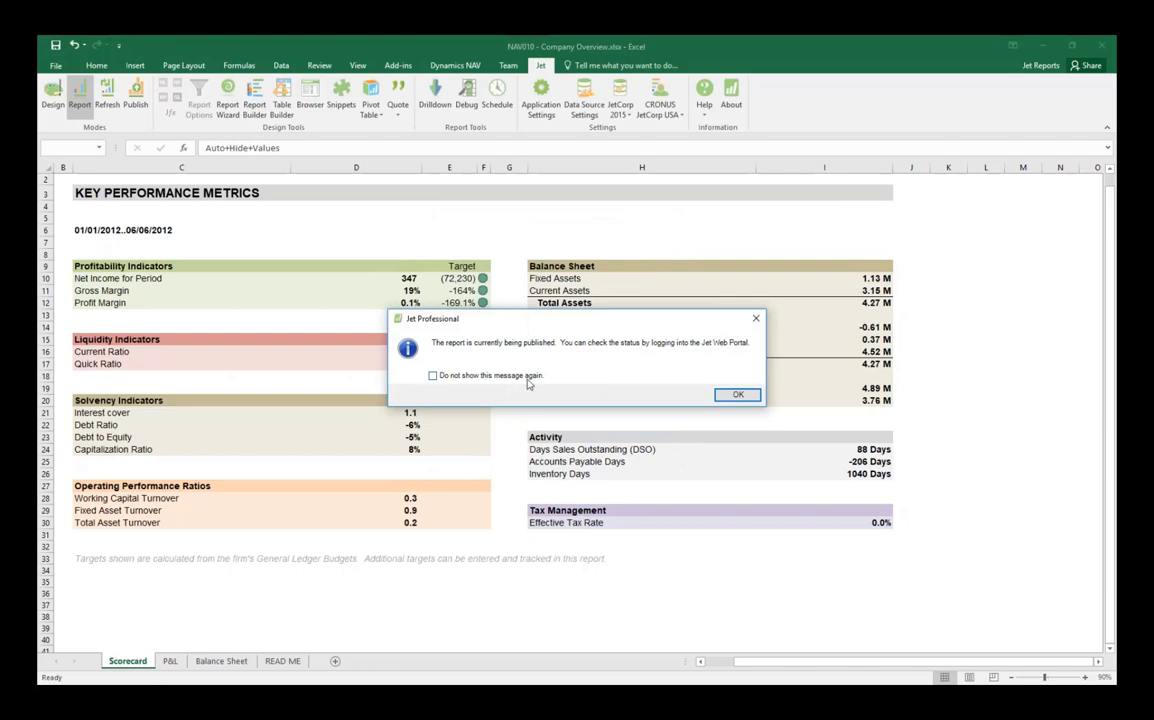
pyautogui.click(737, 395)
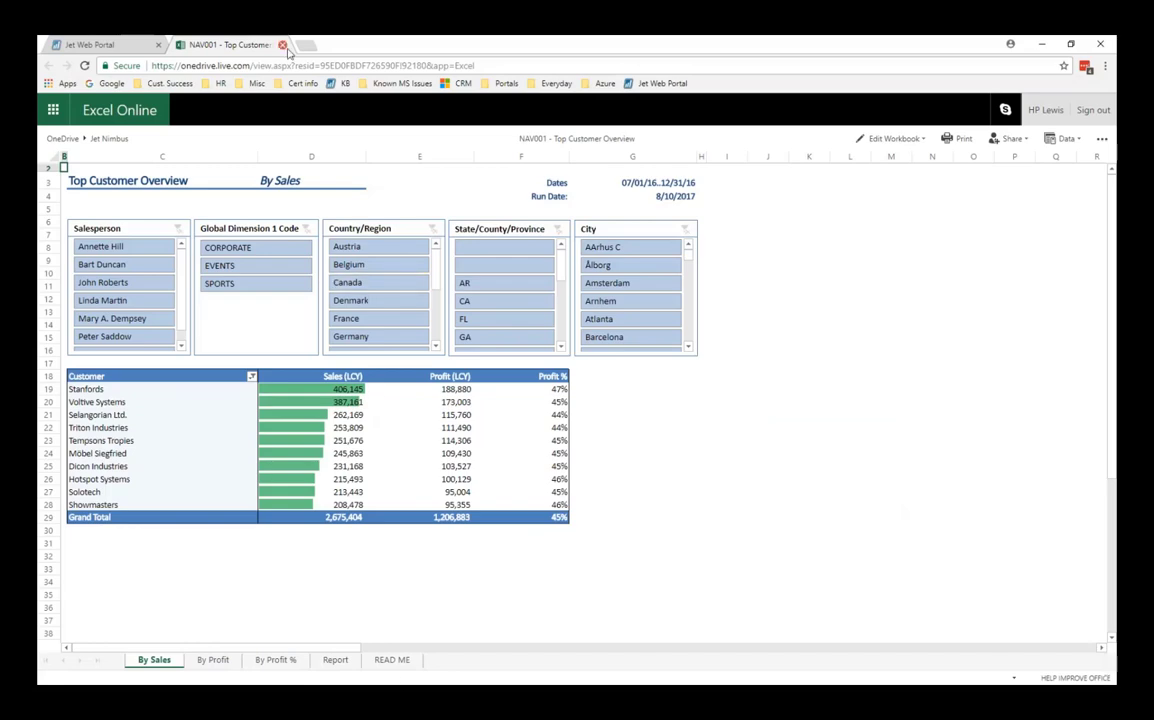
# Close Excel Online, refresh Reports, and upload NAV005, NAV007 and NAV009 for CRONUS JetCorp USA.
pyautogui.click(282, 45)
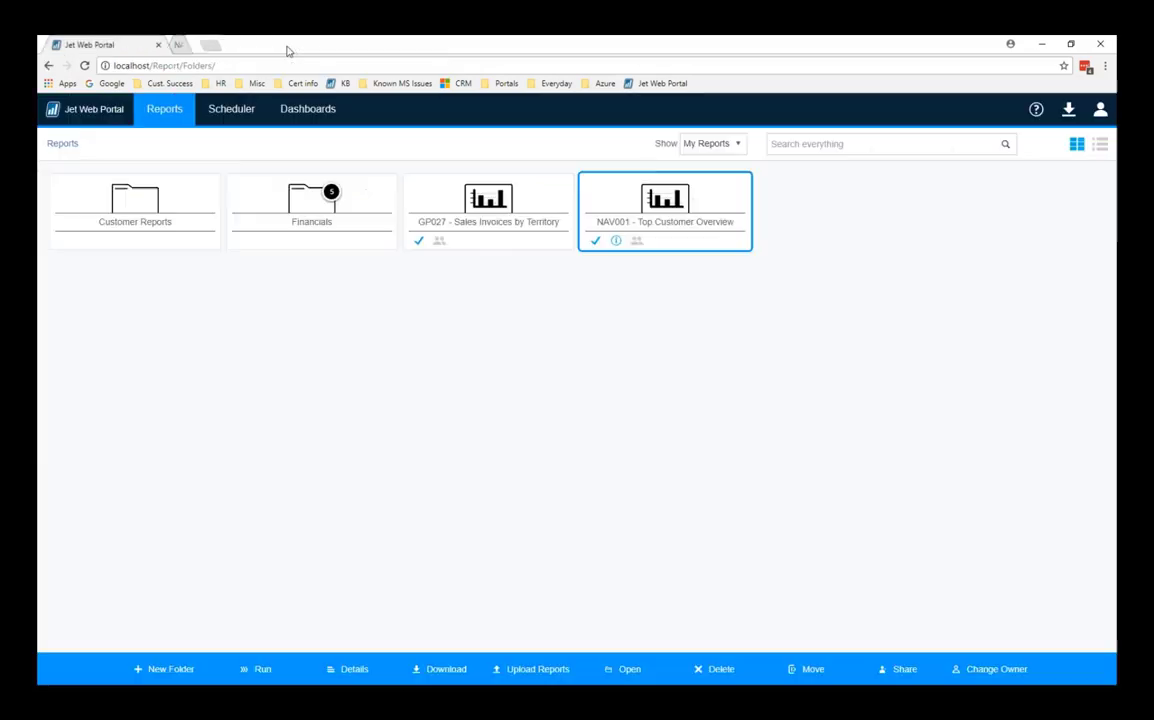
pyautogui.click(85, 66)
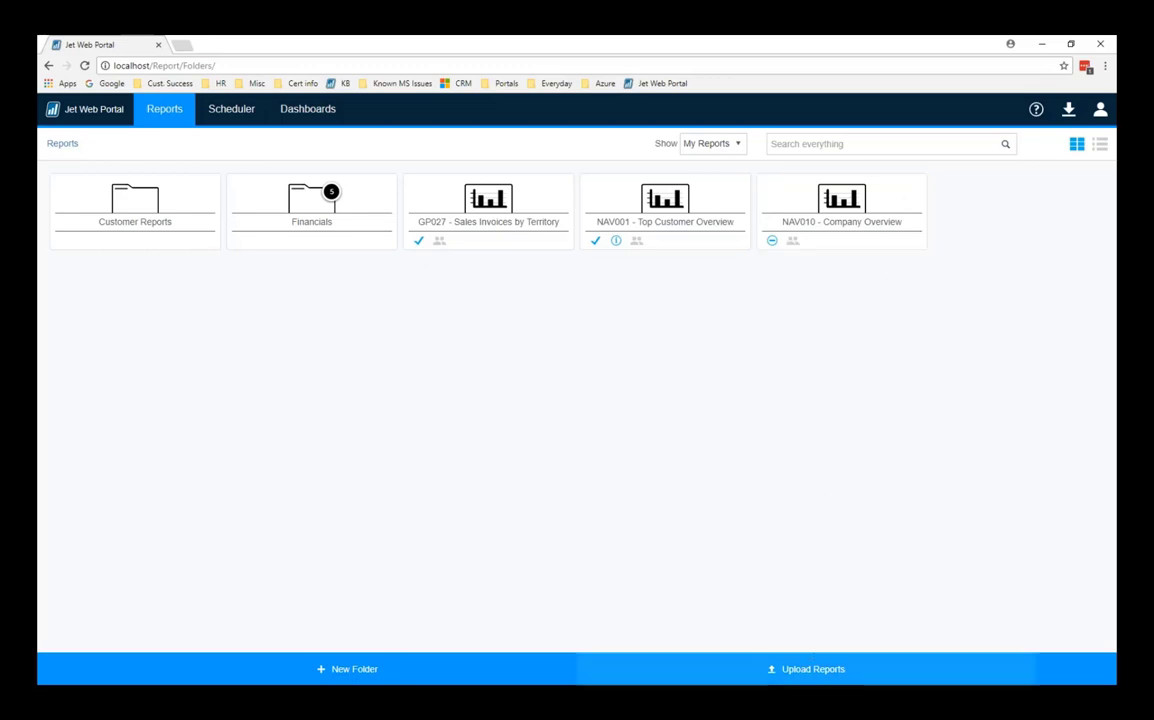
pyautogui.click(810, 671)
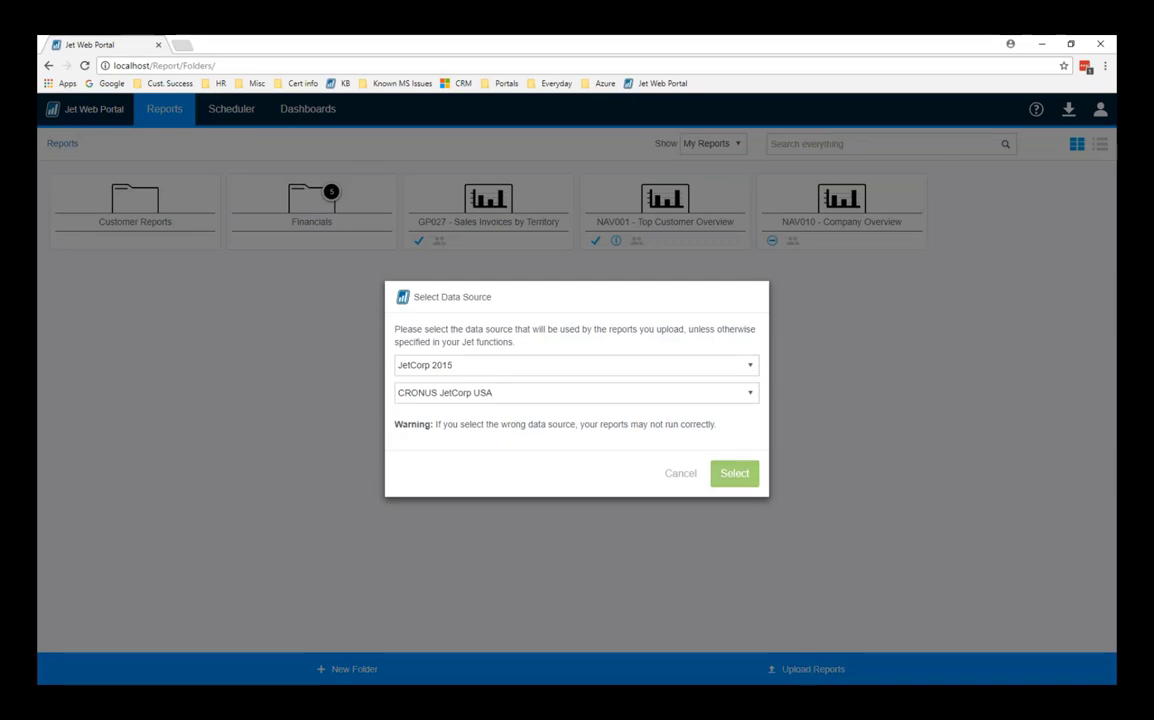
pyautogui.click(745, 480)
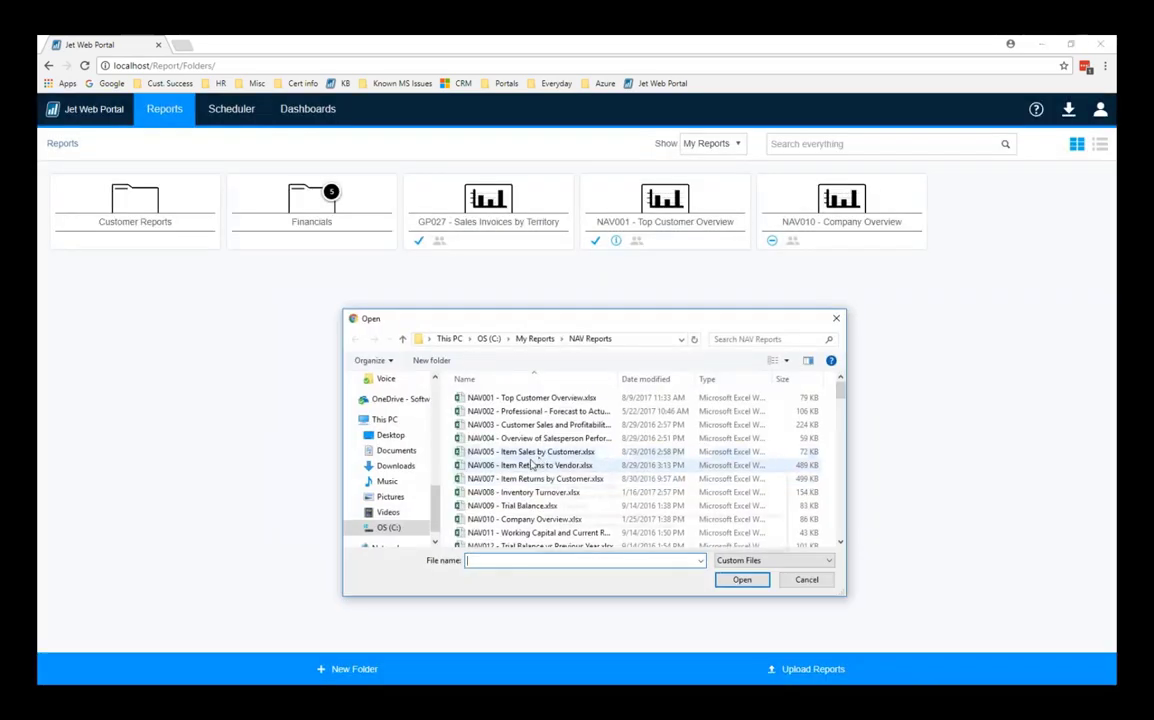
pyautogui.click(528, 452)
pyautogui.keyDown('ctrl'); pyautogui.click(530, 478); pyautogui.keyUp('ctrl')
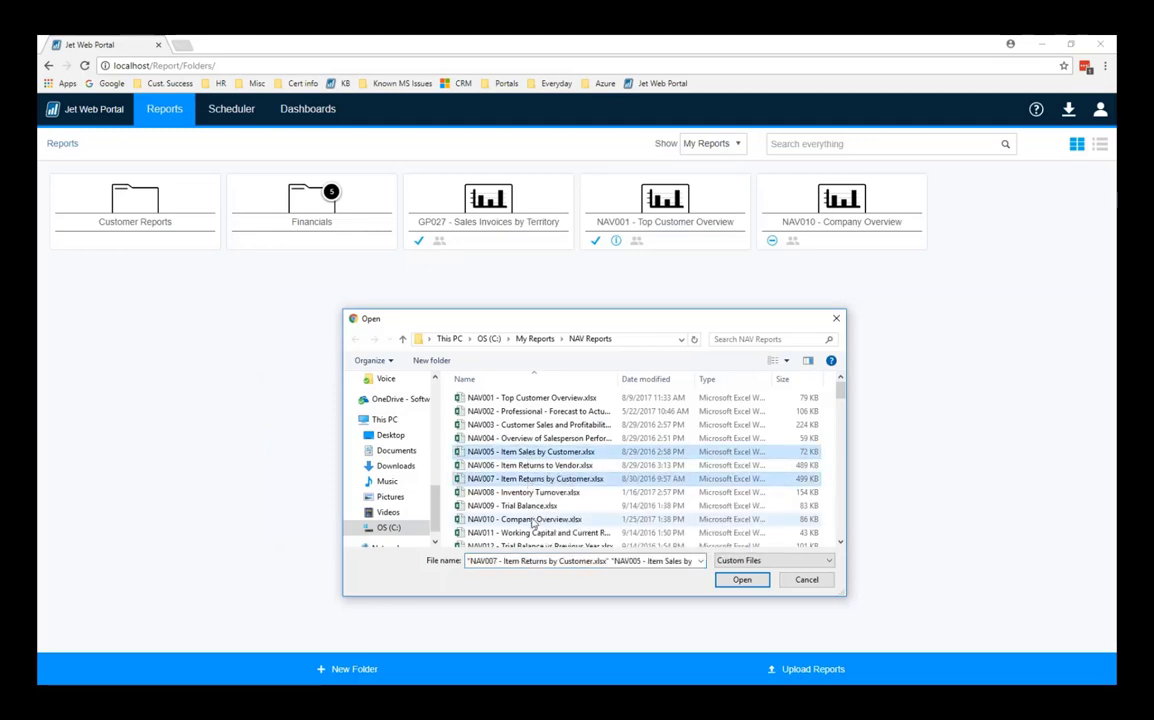
pyautogui.keyDown('ctrl'); pyautogui.click(512, 505); pyautogui.keyUp('ctrl')
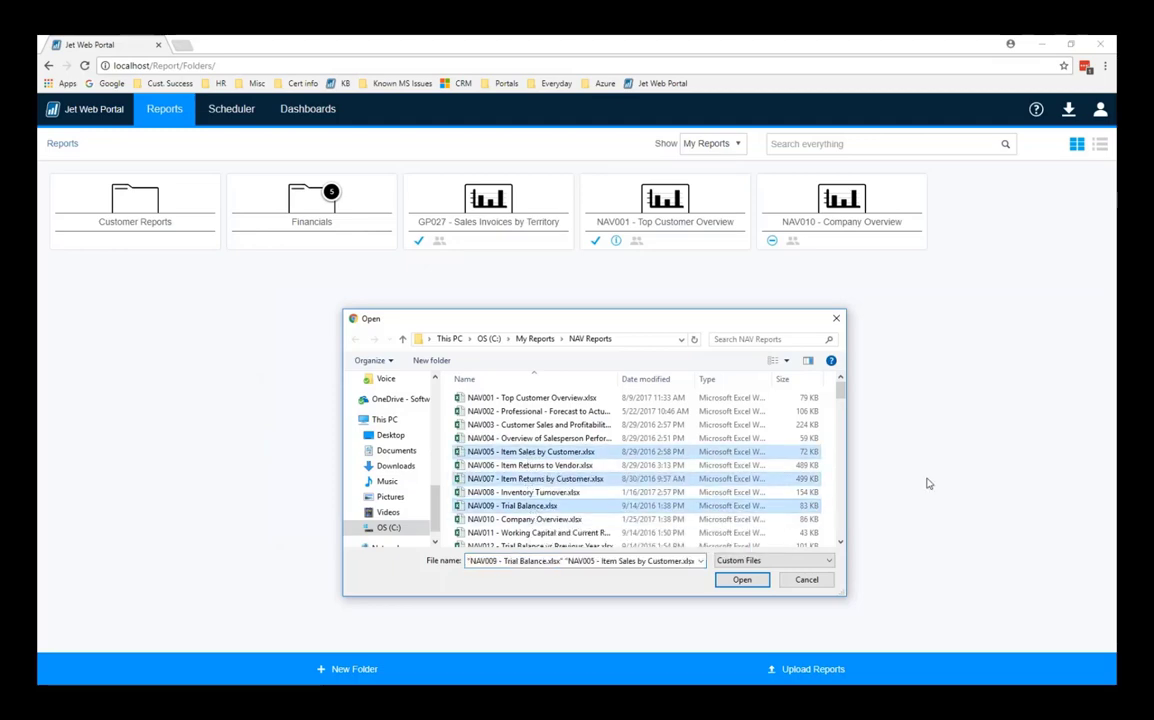
pyautogui.click(742, 581)
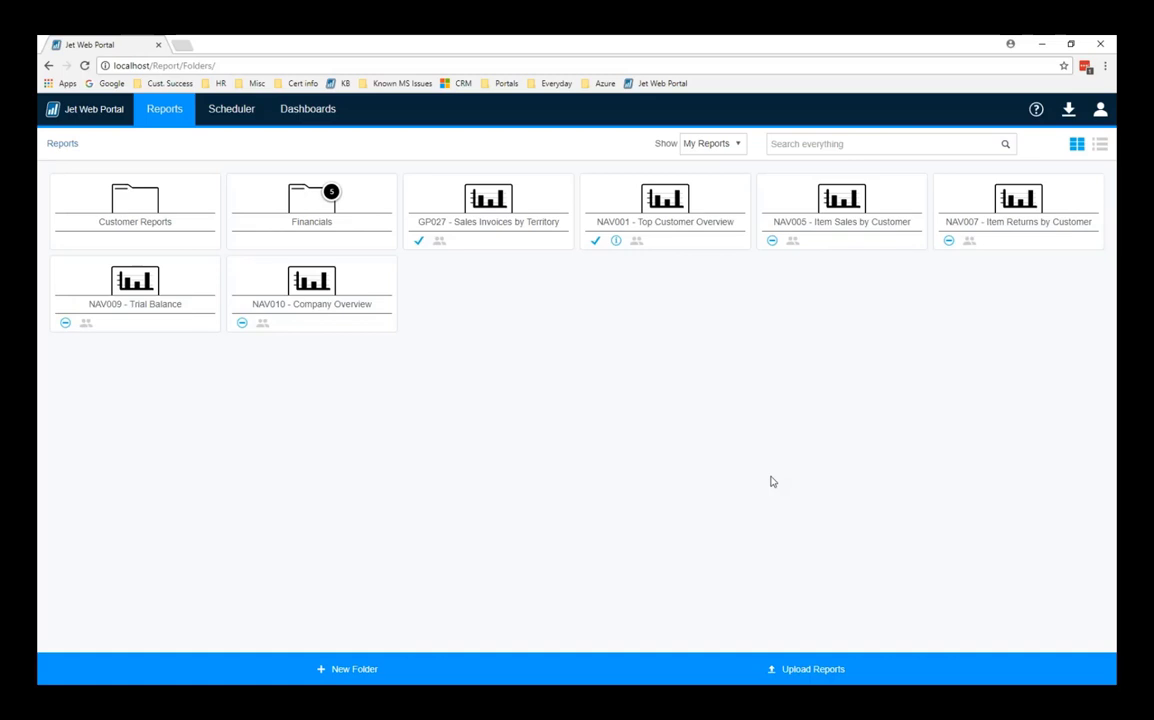
# Open NAV001's Details, go to Sharing, and bring up the User/Group list.
pyautogui.click(729, 195)
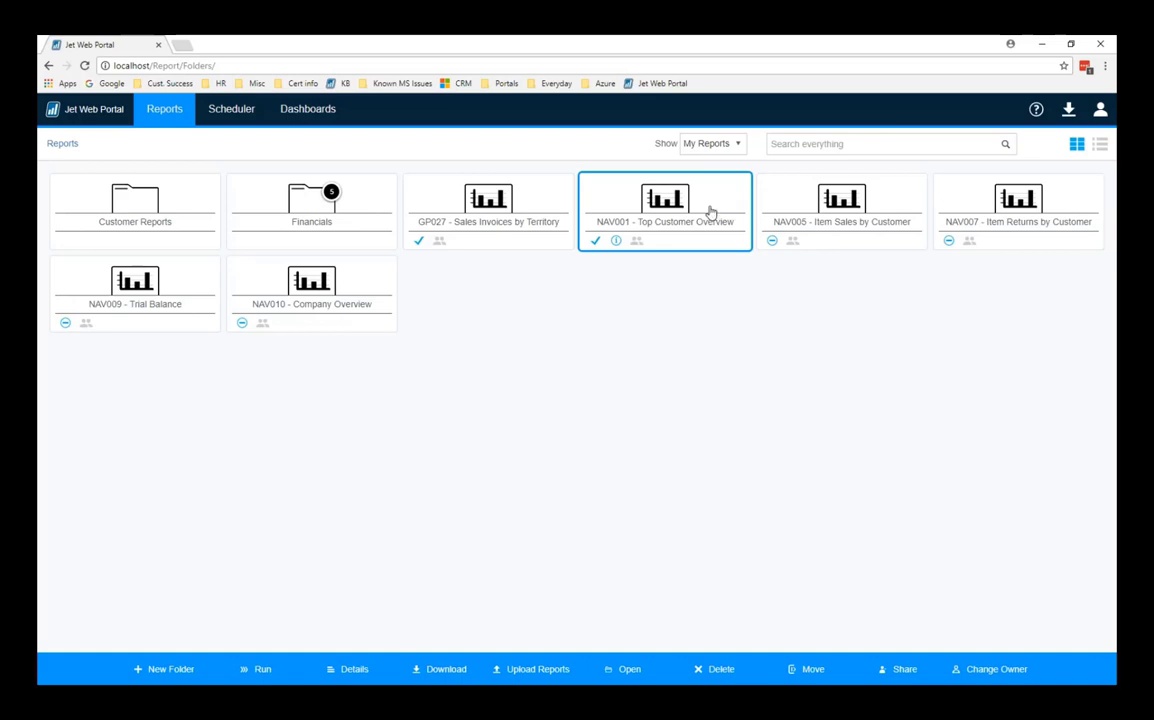
pyautogui.moveTo(636, 246)
pyautogui.click(352, 669)
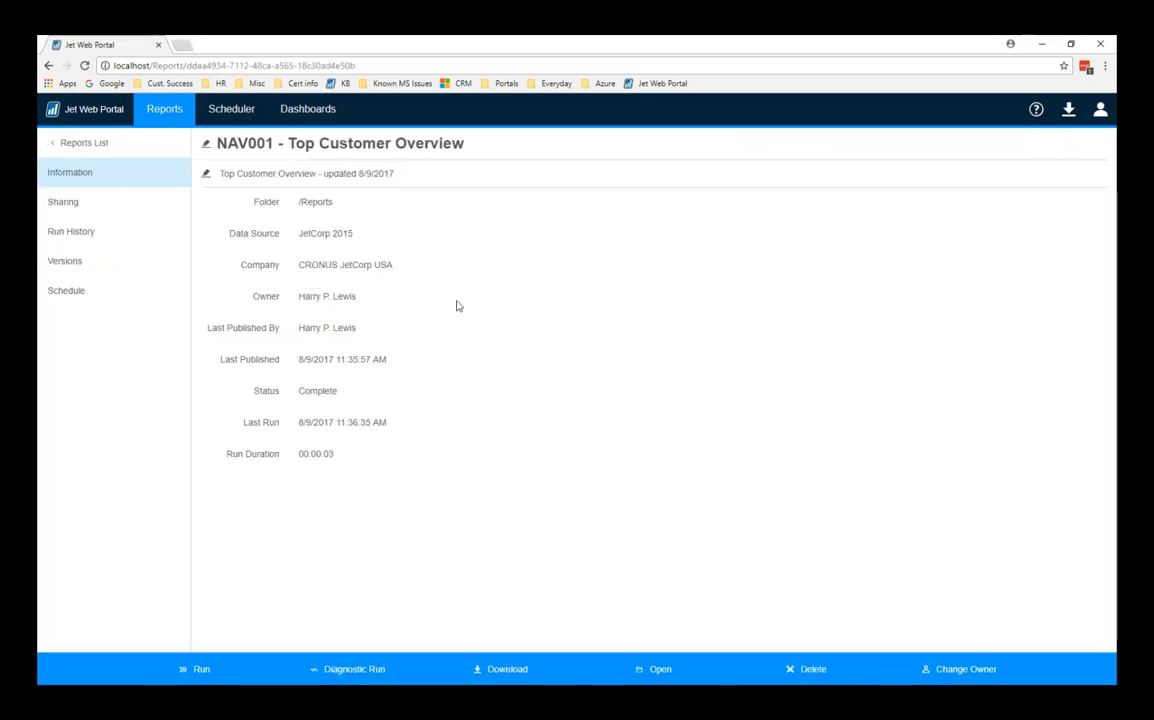
pyautogui.click(122, 209)
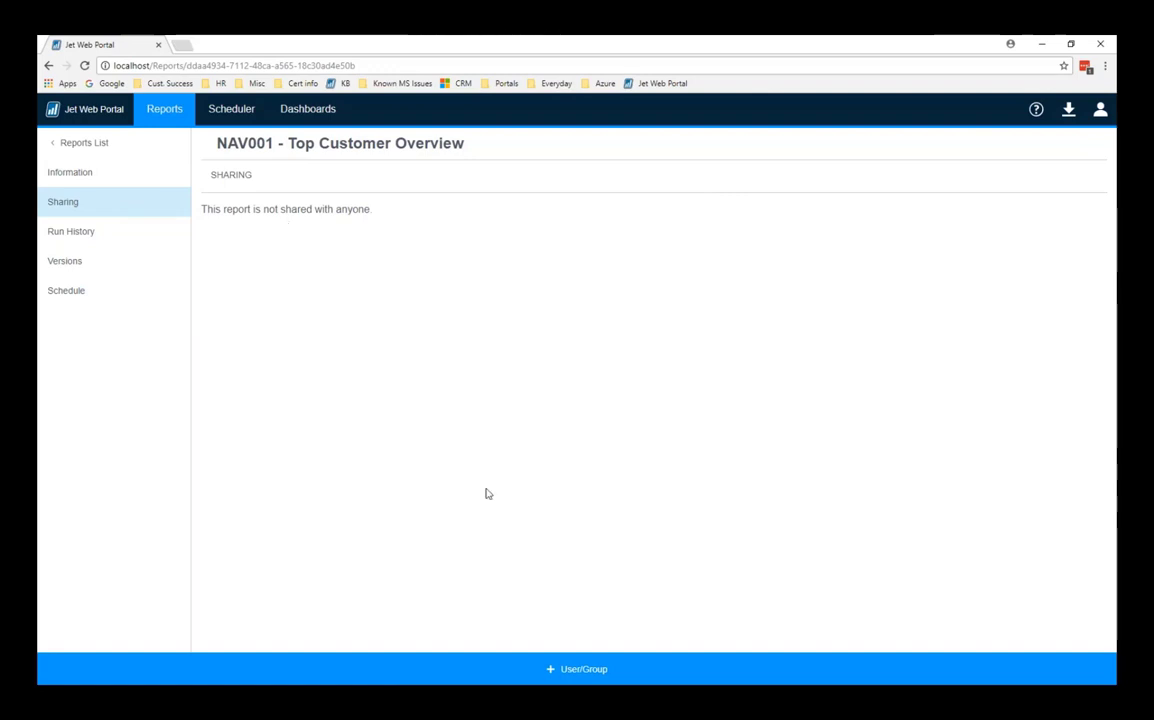
pyautogui.click(578, 671)
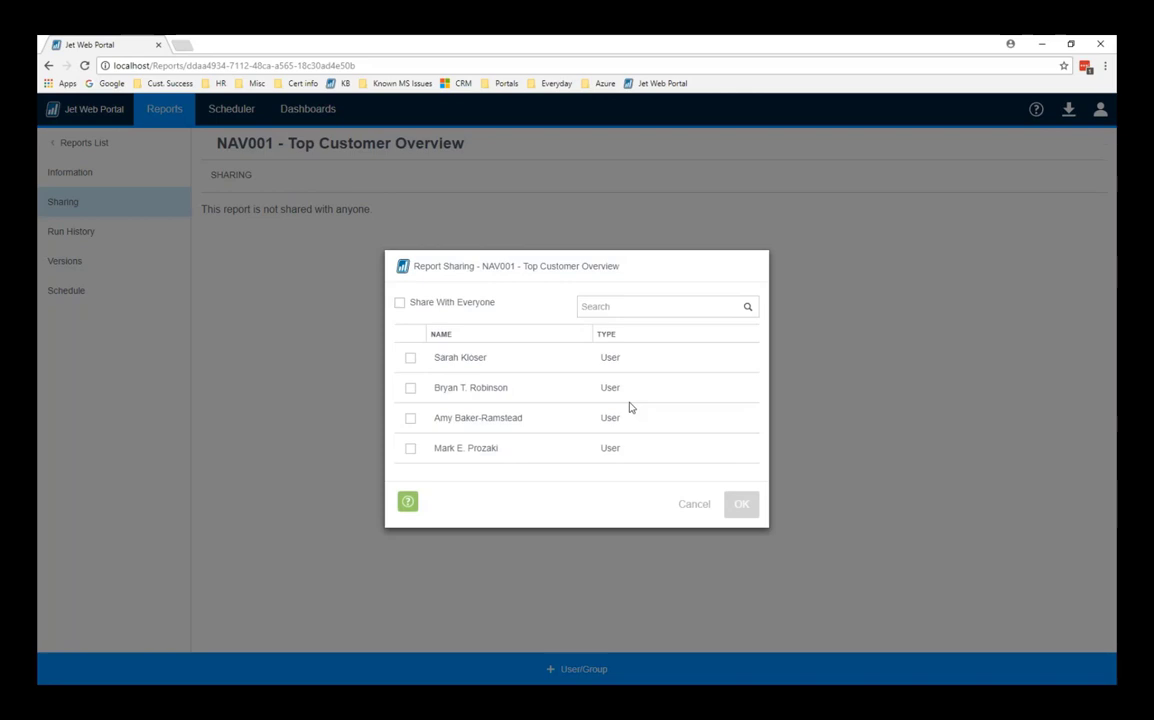
# Share NAV001 with everyone, then view its three versions from 8/8–8/9/2017.
pyautogui.click(398, 306)
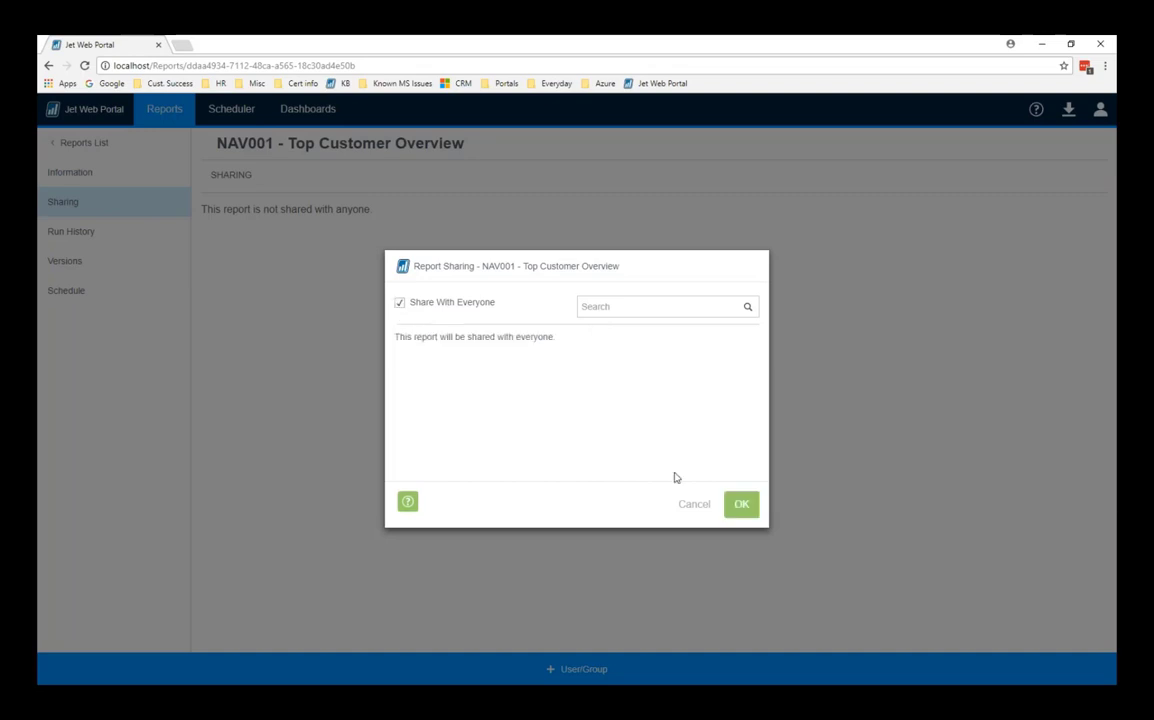
pyautogui.click(741, 504)
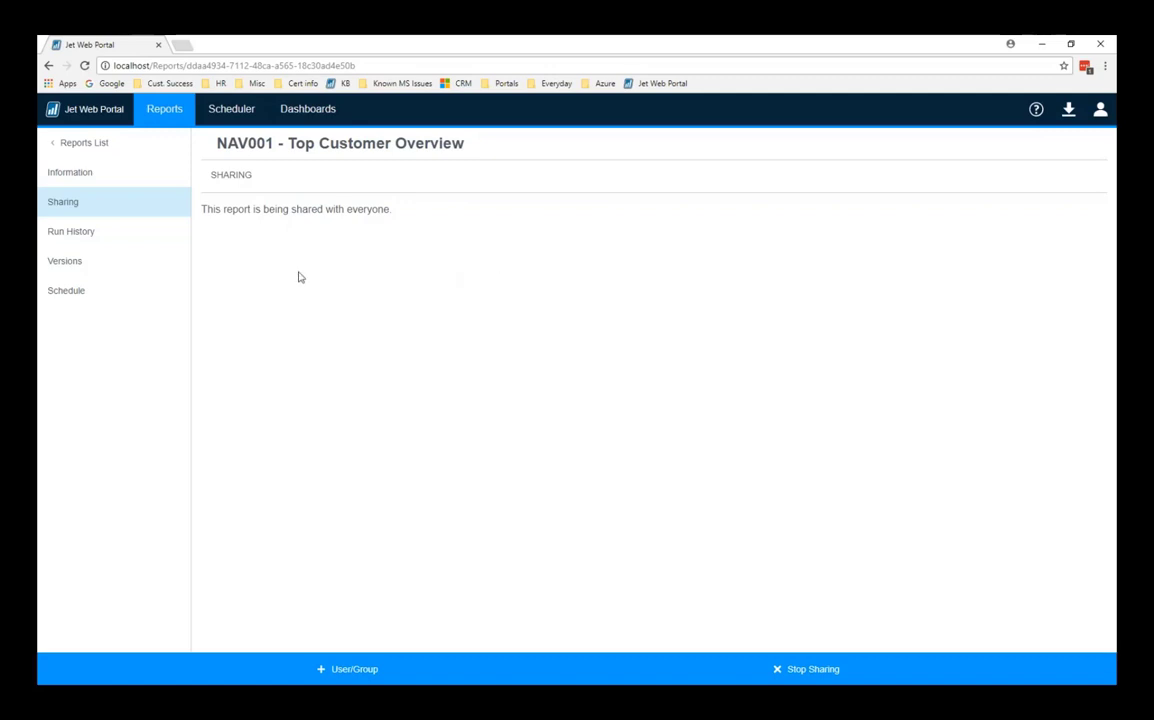
pyautogui.click(78, 262)
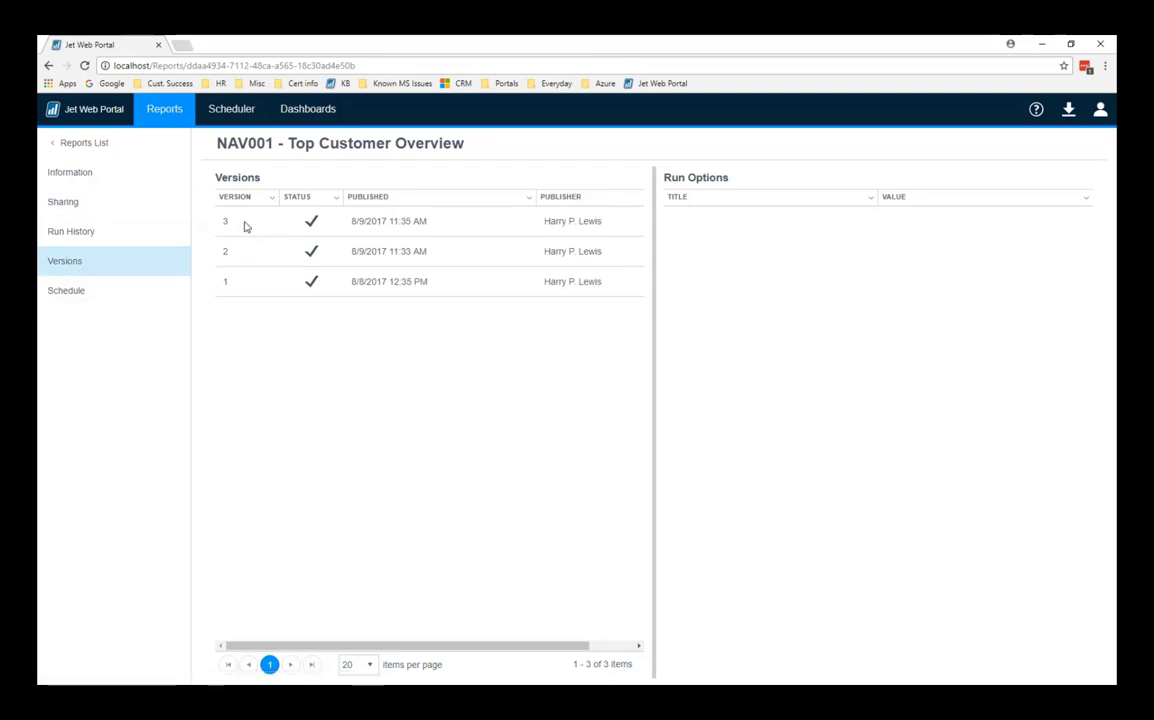
# Show NAV001's Run History with its four successful runs across versions 1–3.
pyautogui.click(97, 236)
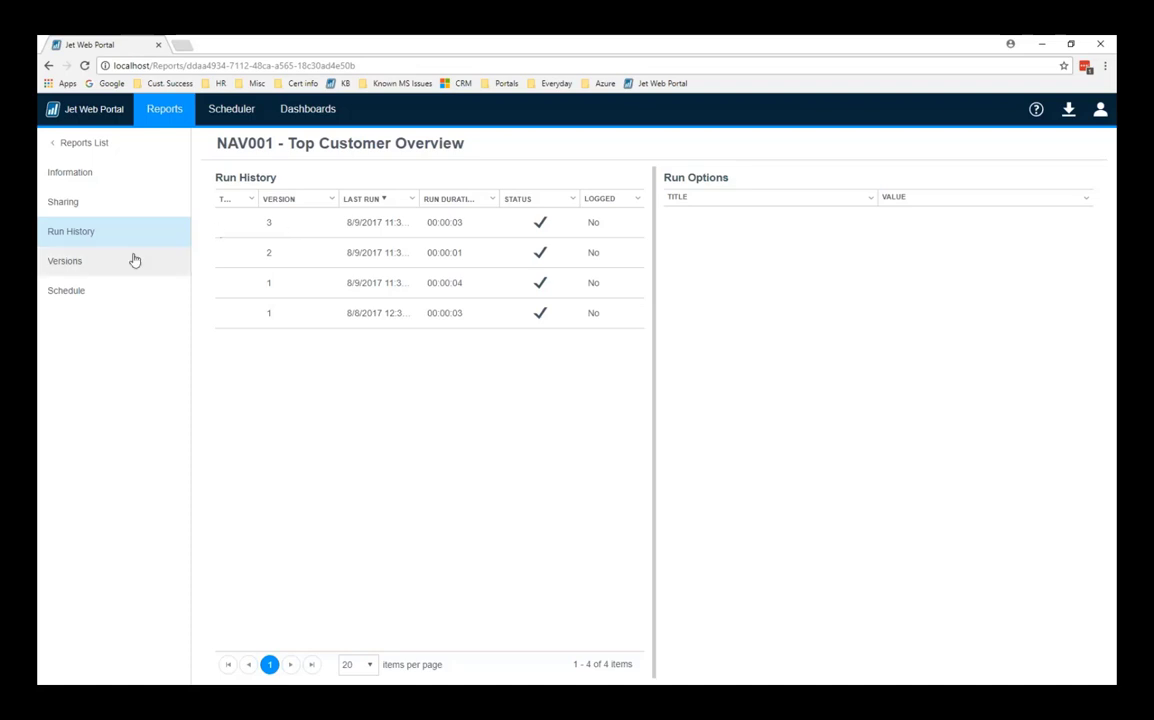
# Show NAV001's Schedule page, which has no scheduled tasks yet.
pyautogui.click(77, 297)
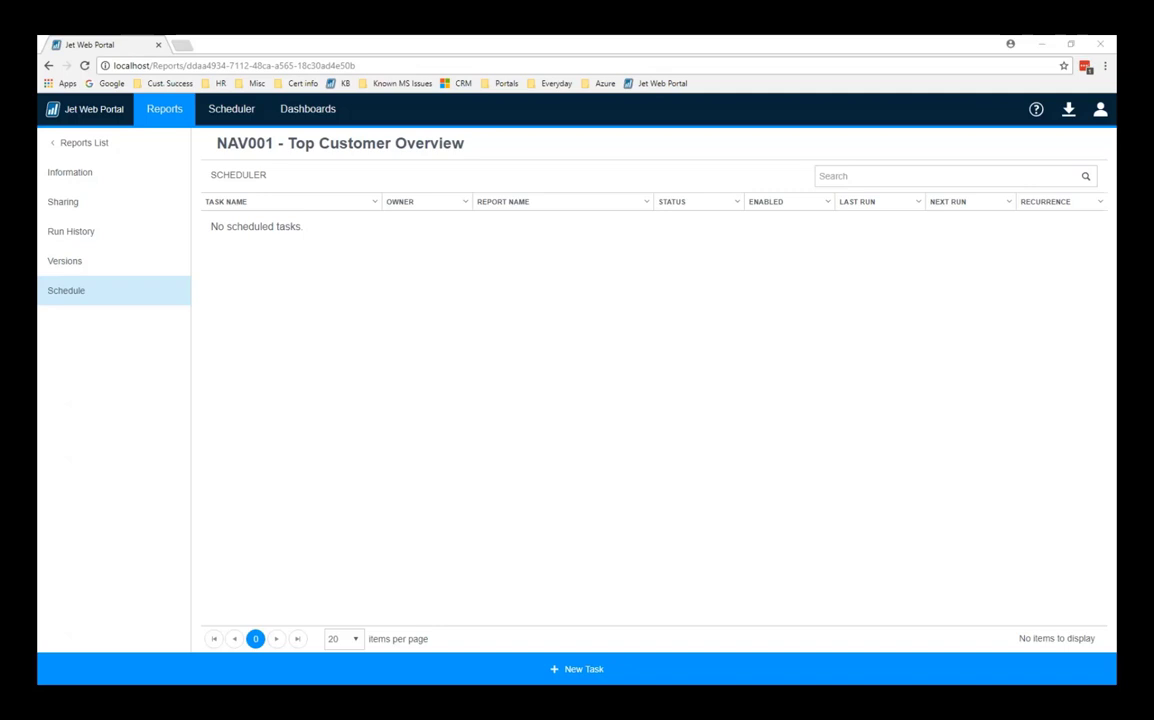
# Create a new scheduled task titled 'Top Customers'.
pyautogui.click(231, 108)
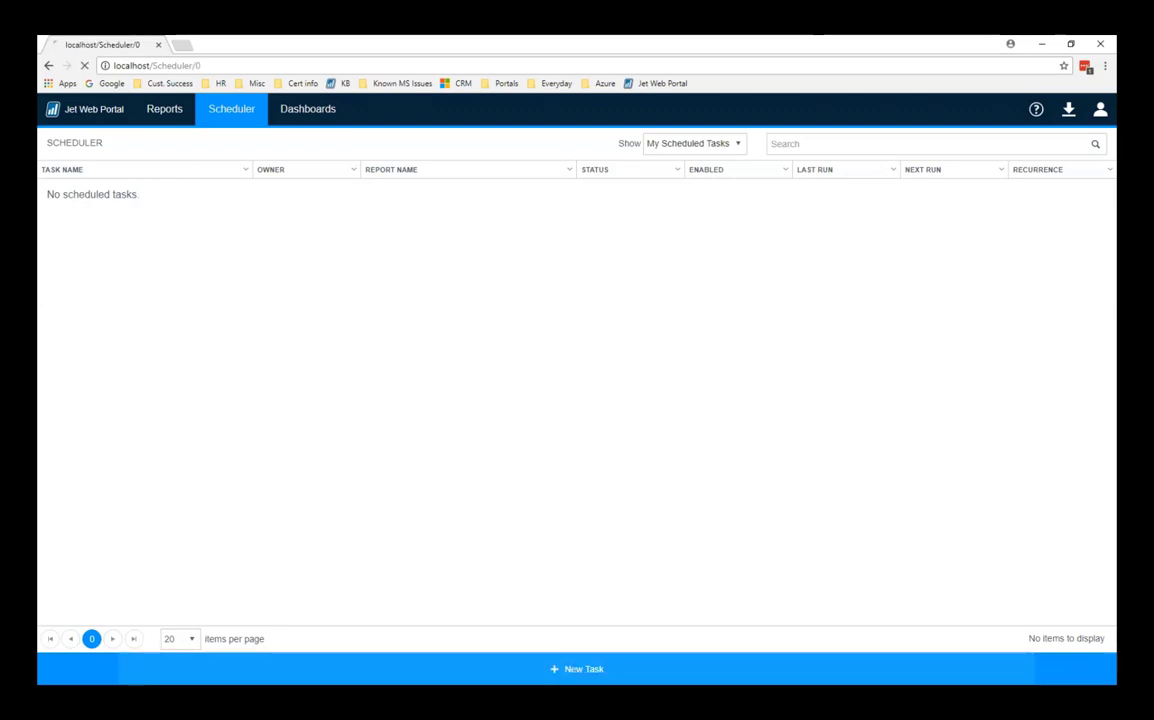
pyautogui.click(575, 670)
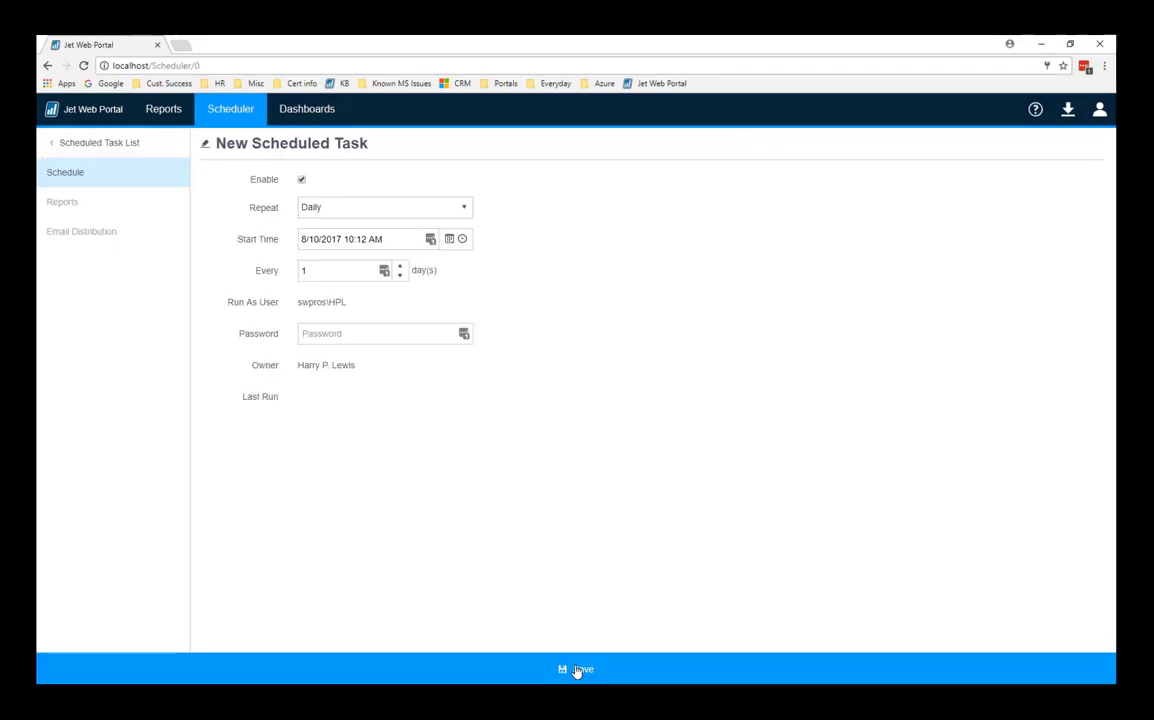
pyautogui.click(249, 143)
pyautogui.write('To')
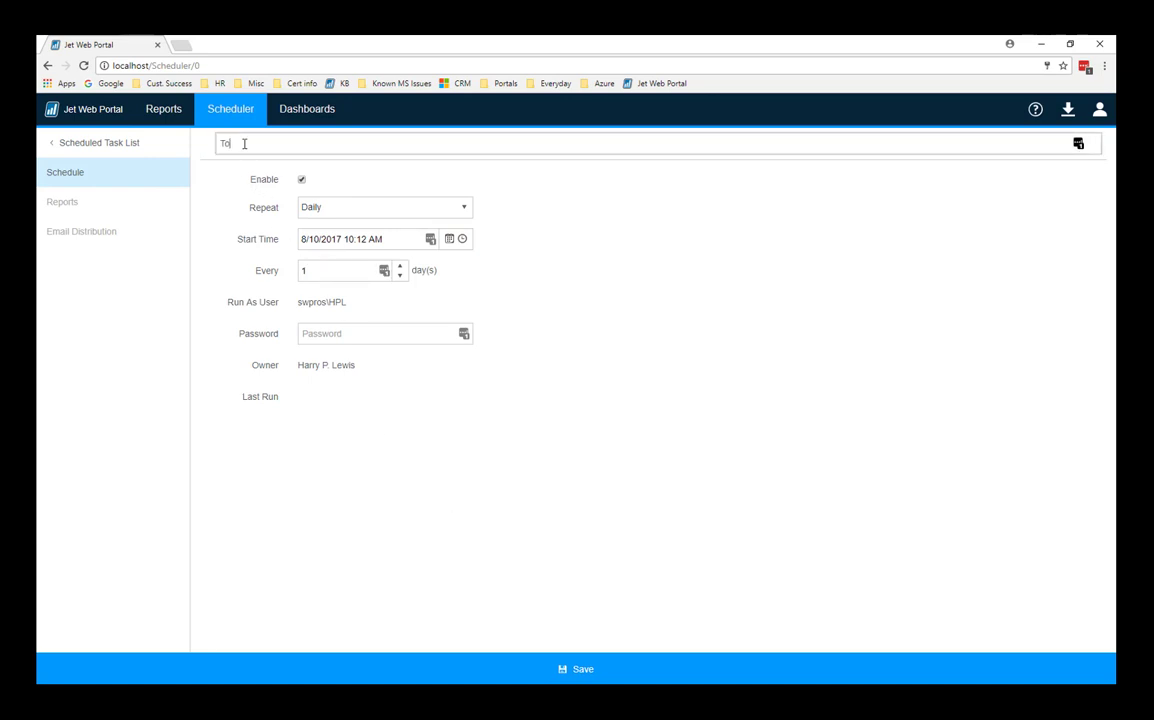
pyautogui.write('p Customers')
pyautogui.press('Return')
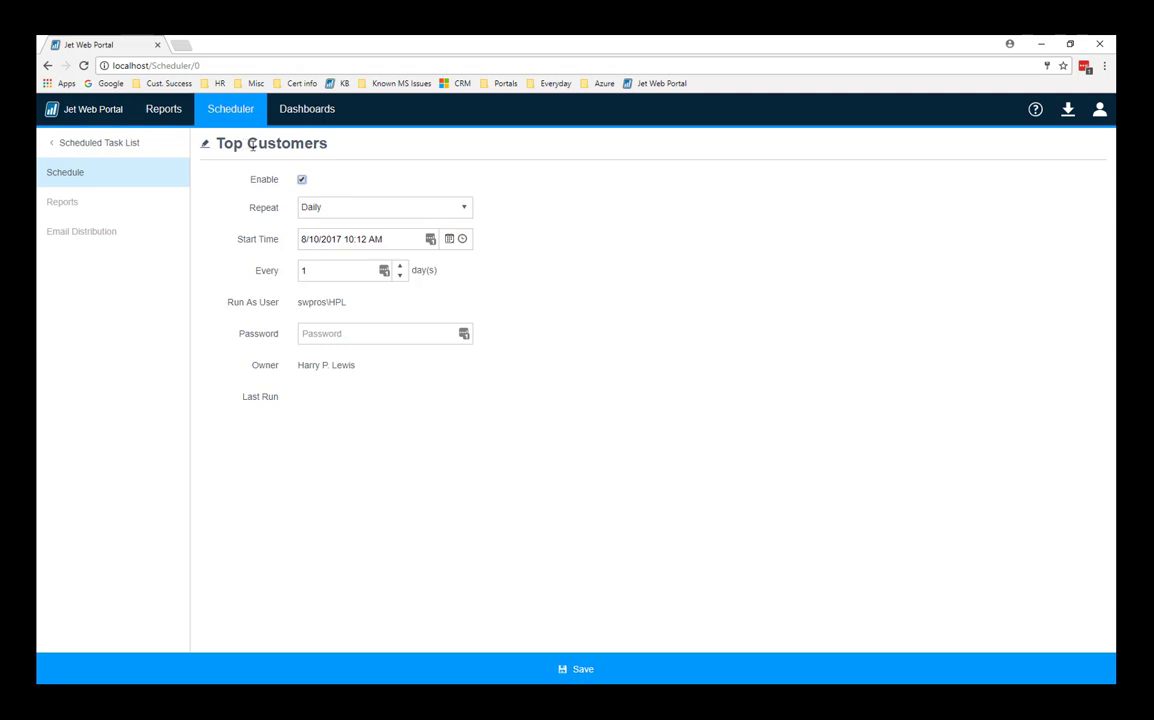
# Set it to repeat weekly on Monday, starting 8/14/2017 at 5:00 AM.
pyautogui.click(464, 208)
pyautogui.click(387, 284)
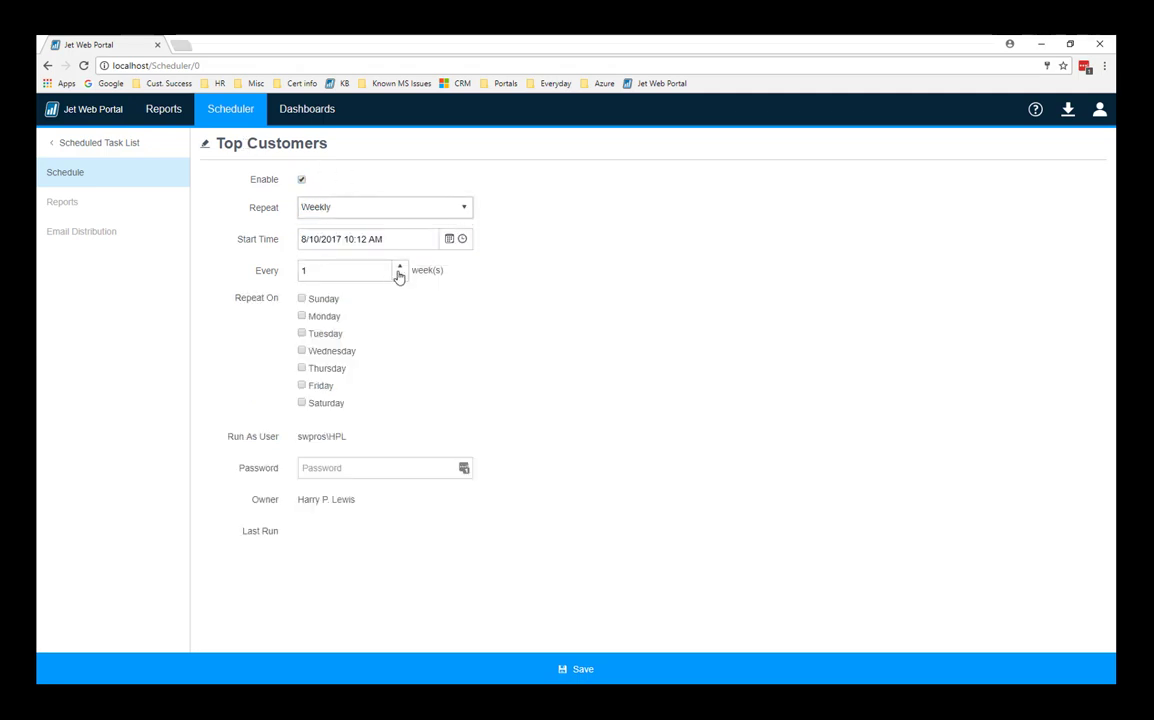
pyautogui.click(449, 241)
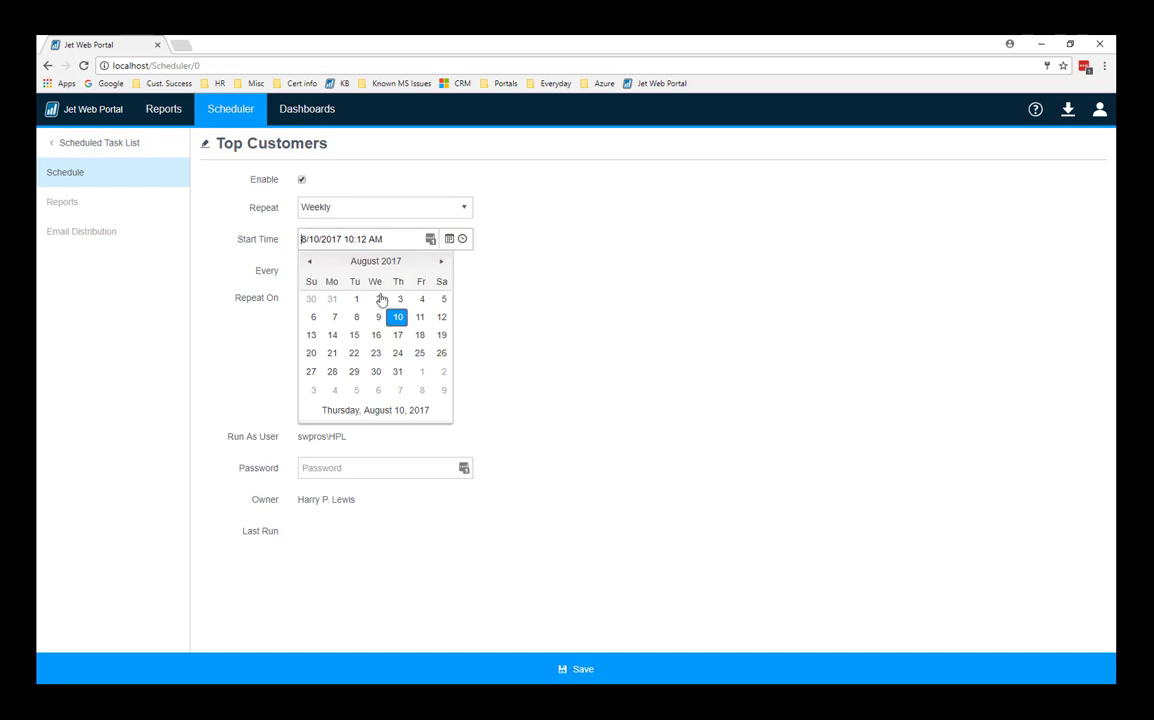
pyautogui.click(332, 334)
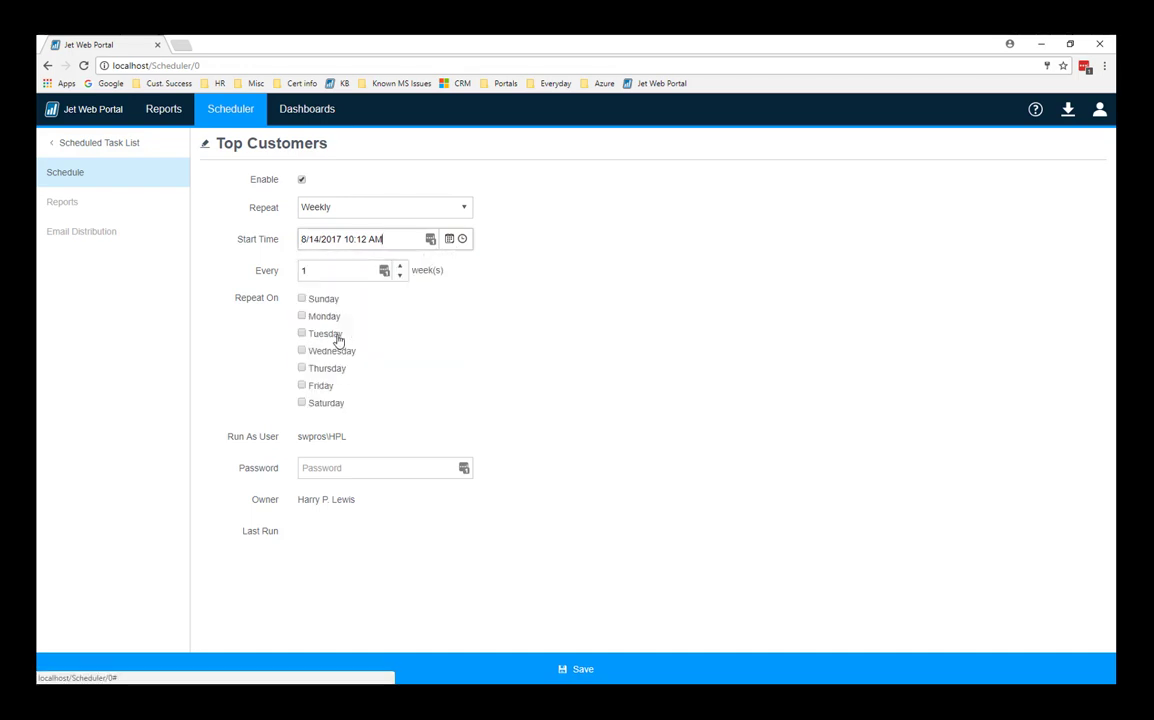
pyautogui.click(462, 239)
pyautogui.scroll(-2, 408, 284)
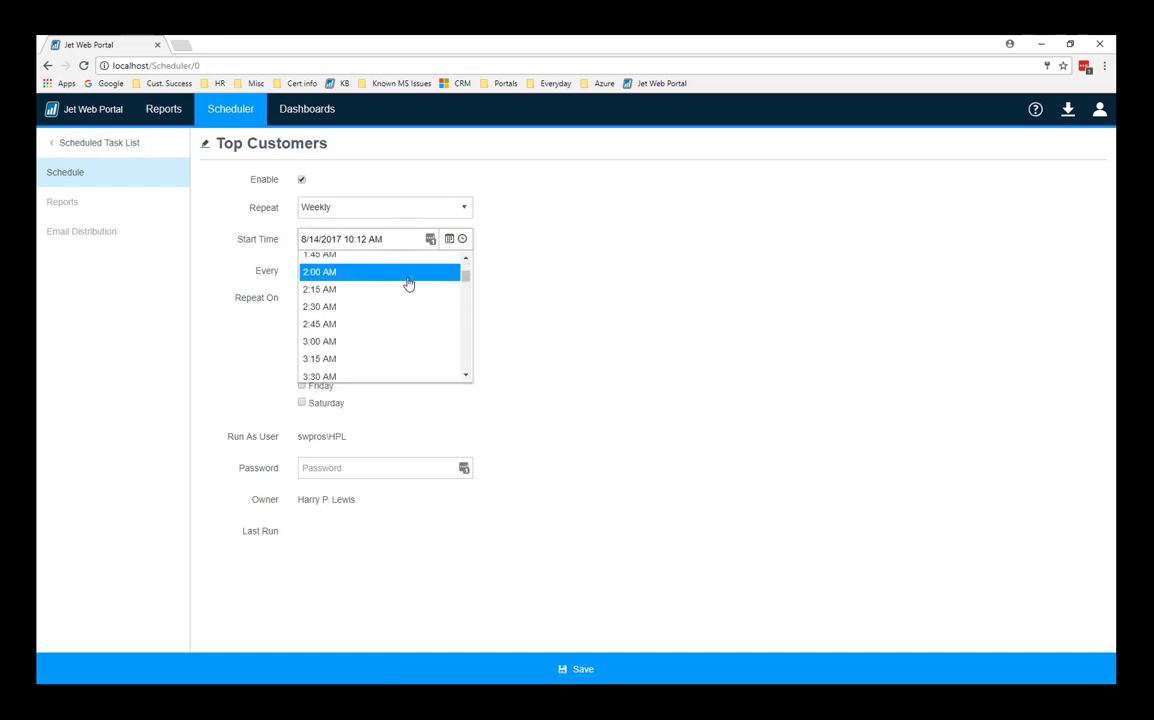
pyautogui.scroll(-3, 408, 284)
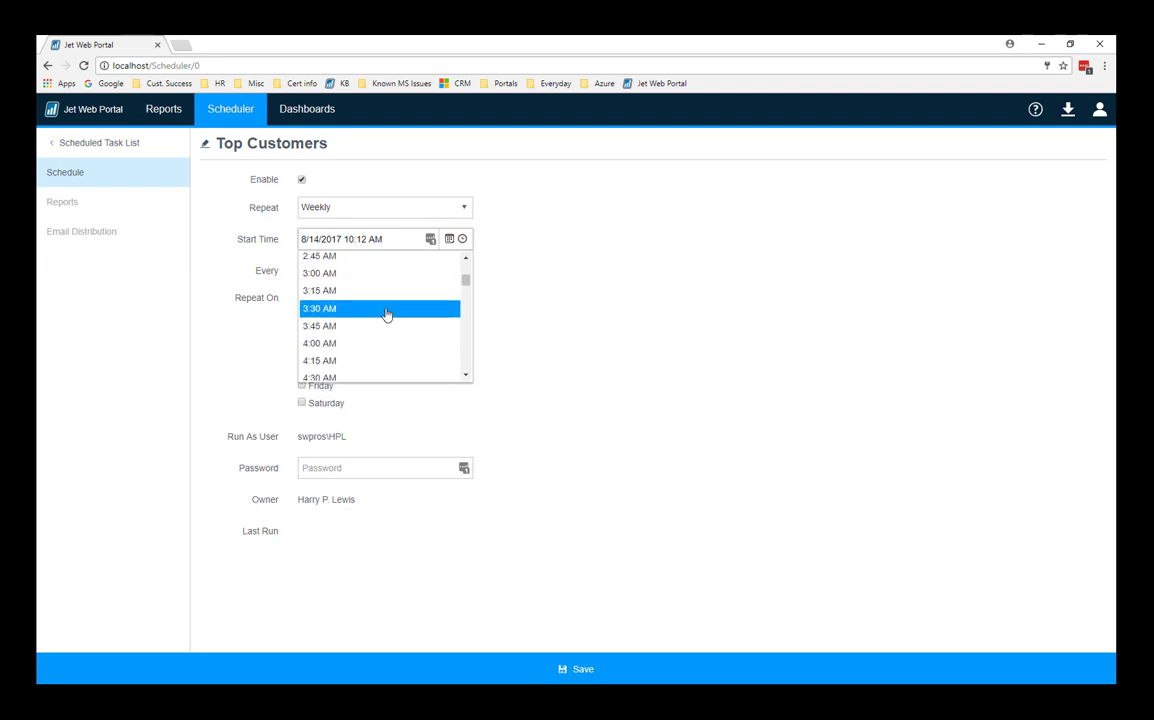
pyautogui.click(343, 353)
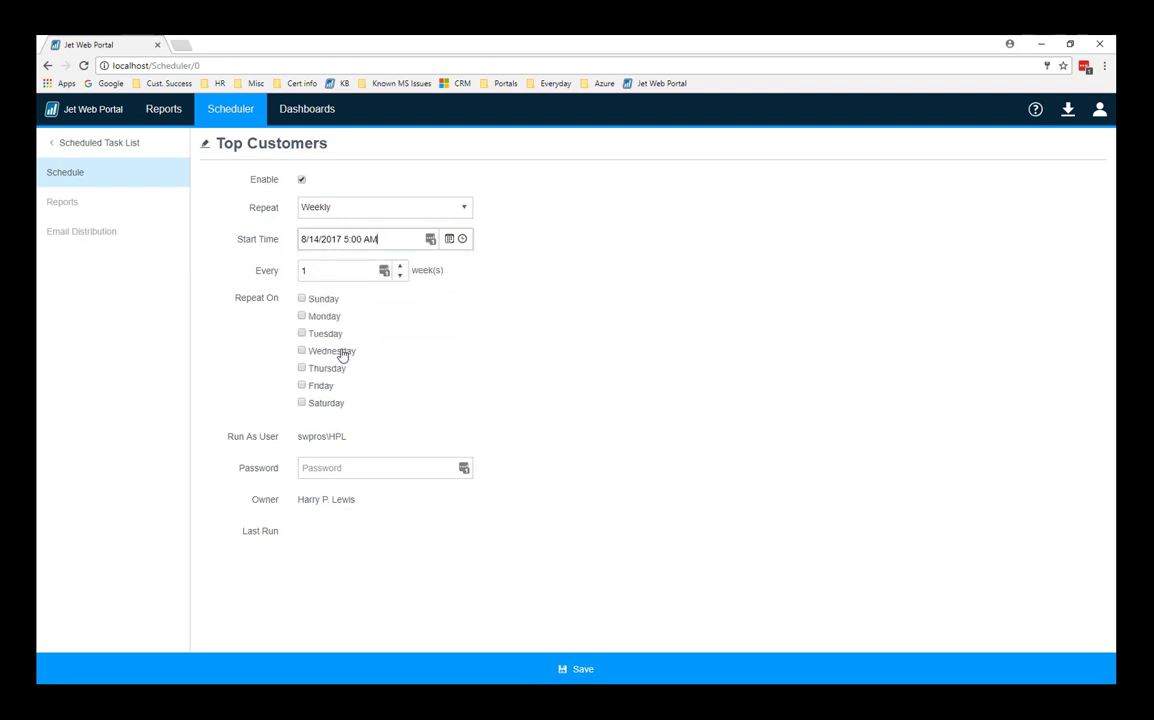
pyautogui.click(301, 316)
# Fill in the run-as user's saved password and save the task.
pyautogui.click(348, 468)
pyautogui.click(333, 502)
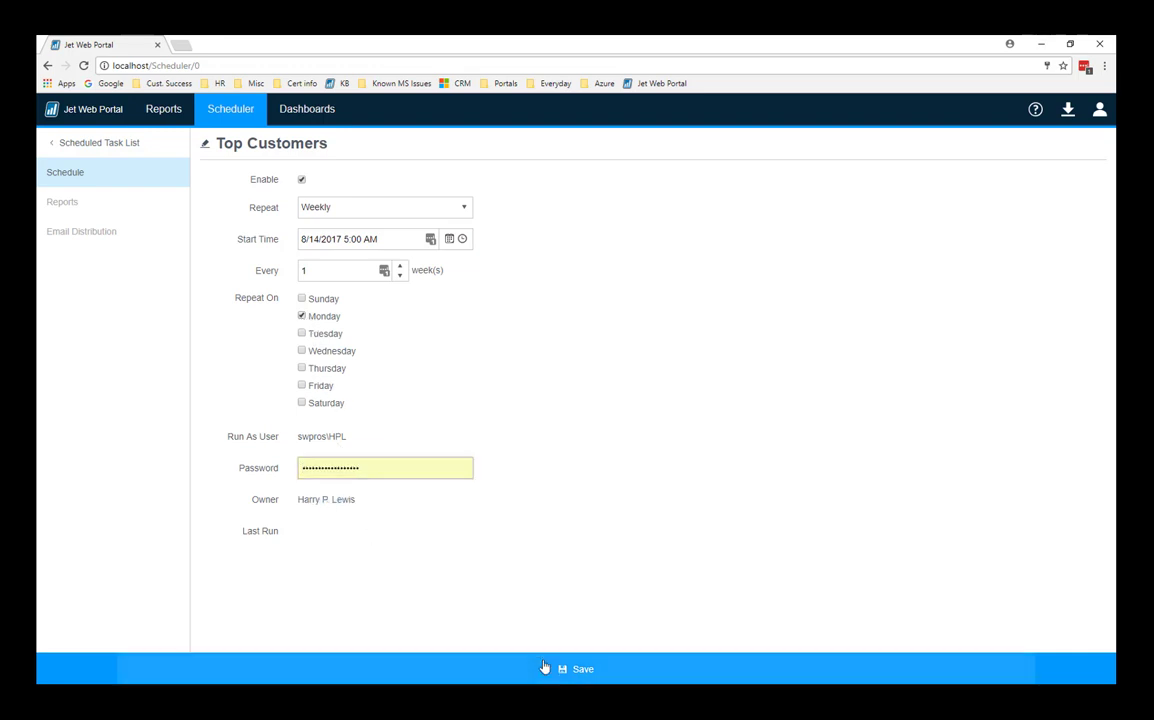
pyautogui.click(577, 671)
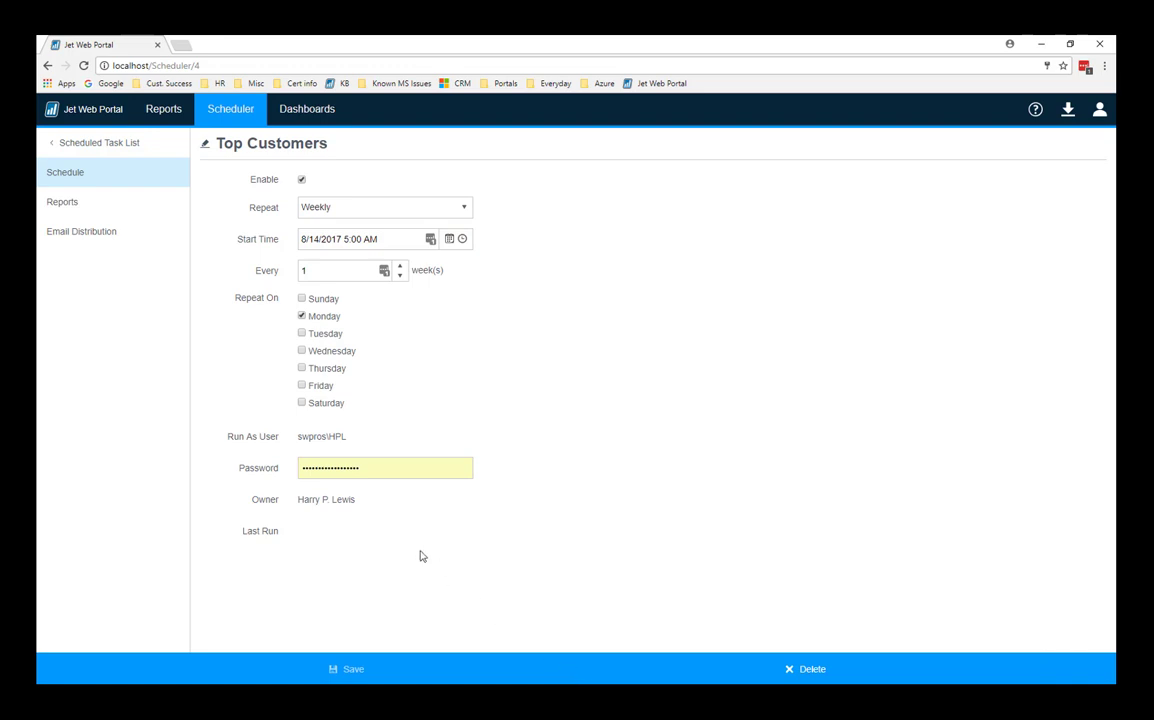
# Add NAV001 - Top Customer Overview to the task, save, check Email Distribution, return to the task list.
pyautogui.click(79, 208)
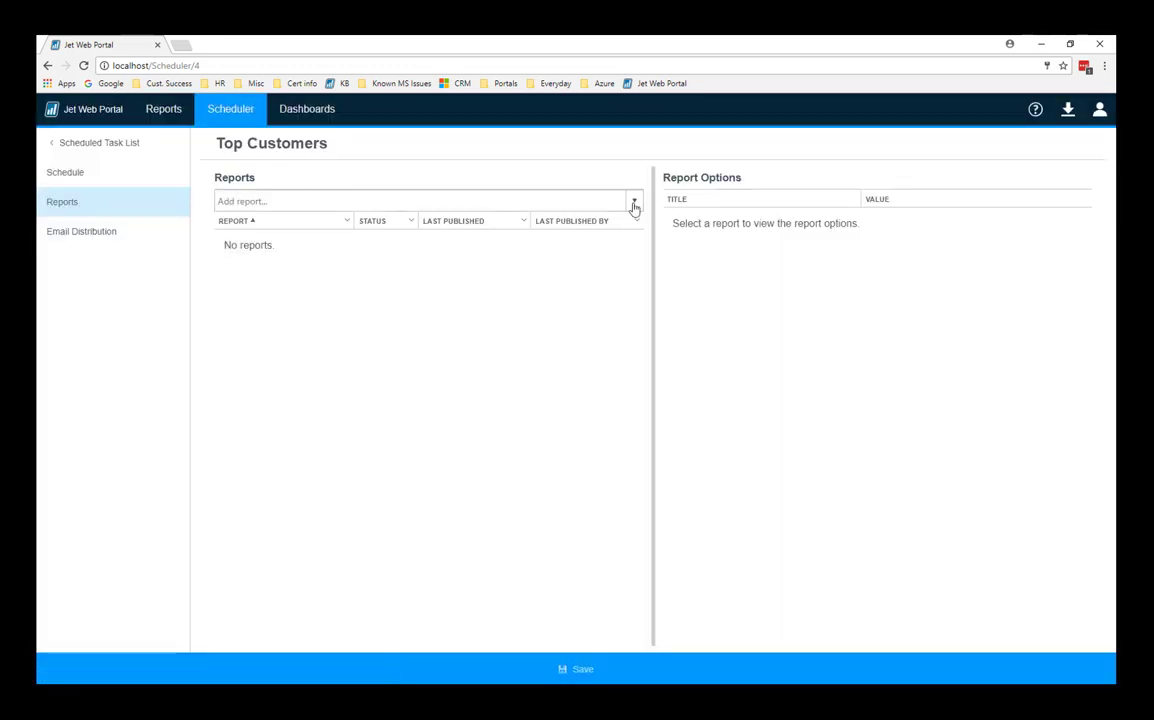
pyautogui.click(633, 202)
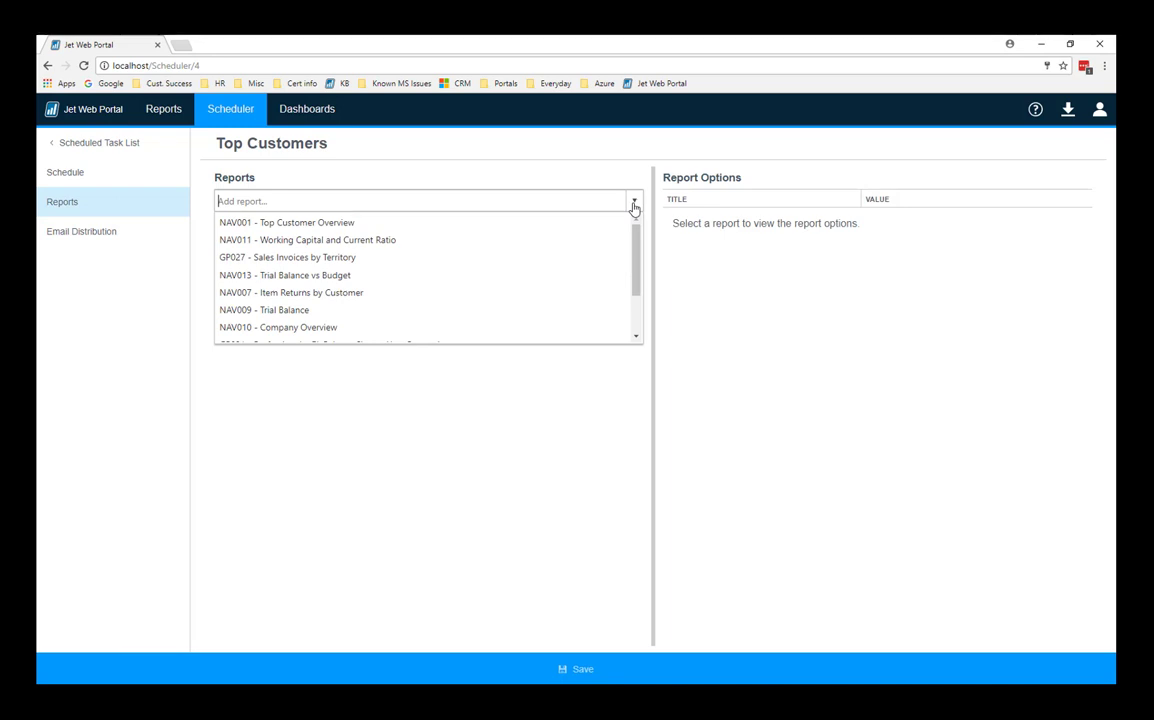
pyautogui.click(527, 223)
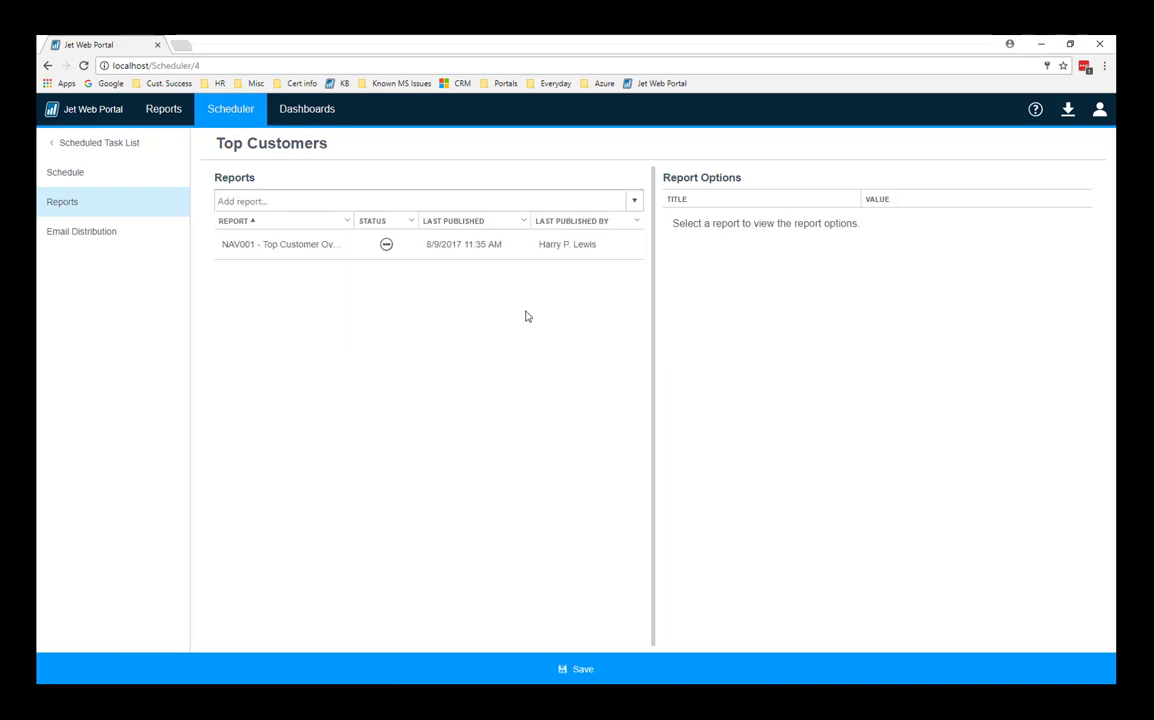
pyautogui.click(585, 674)
pyautogui.click(99, 239)
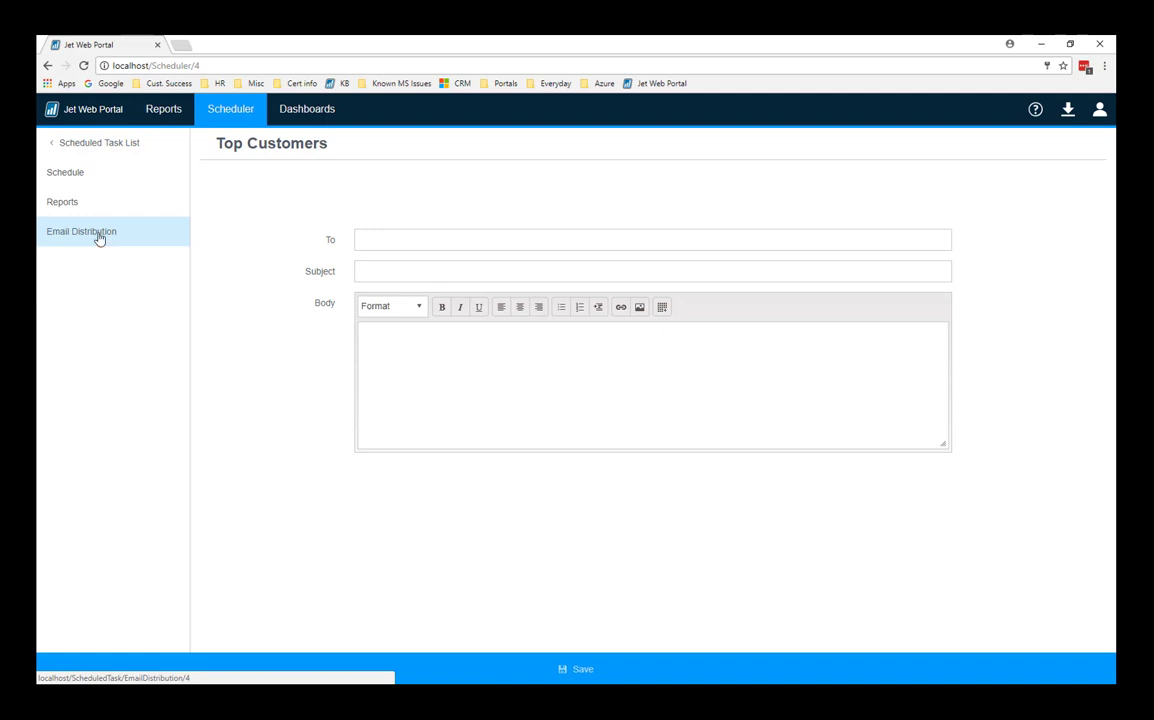
pyautogui.click(83, 144)
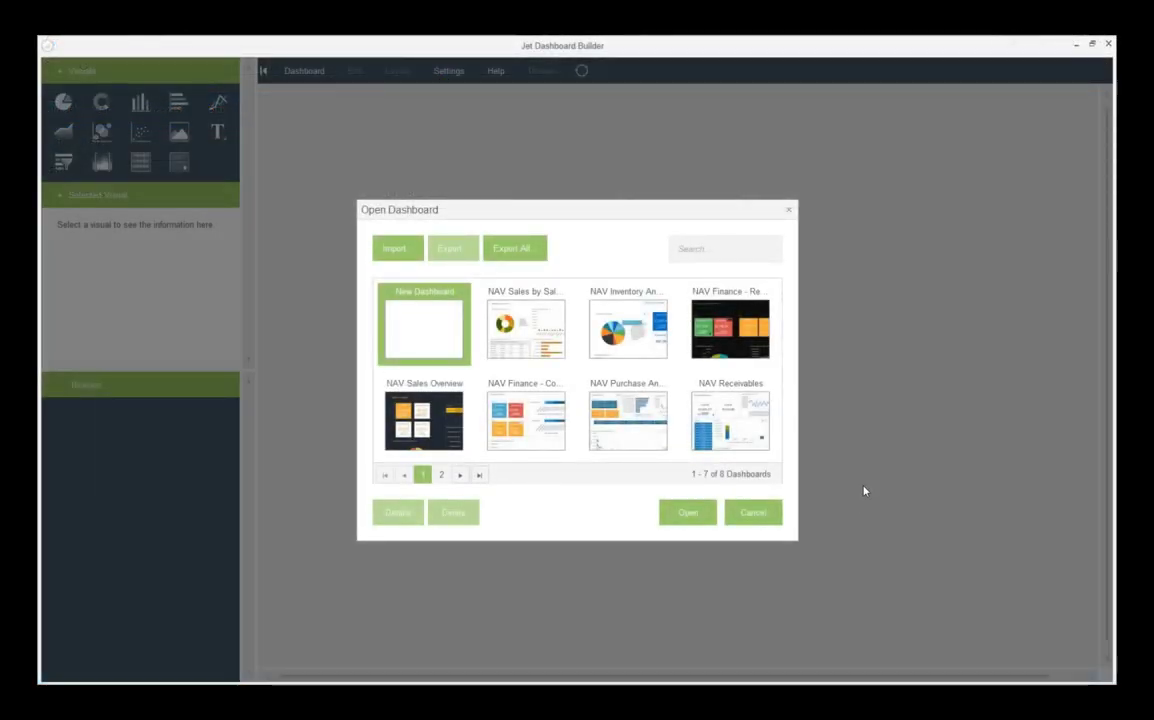
# Open the NAV Purchase Analysis dashboard from the Open Dashboard dialog.
pyautogui.click(640, 425)
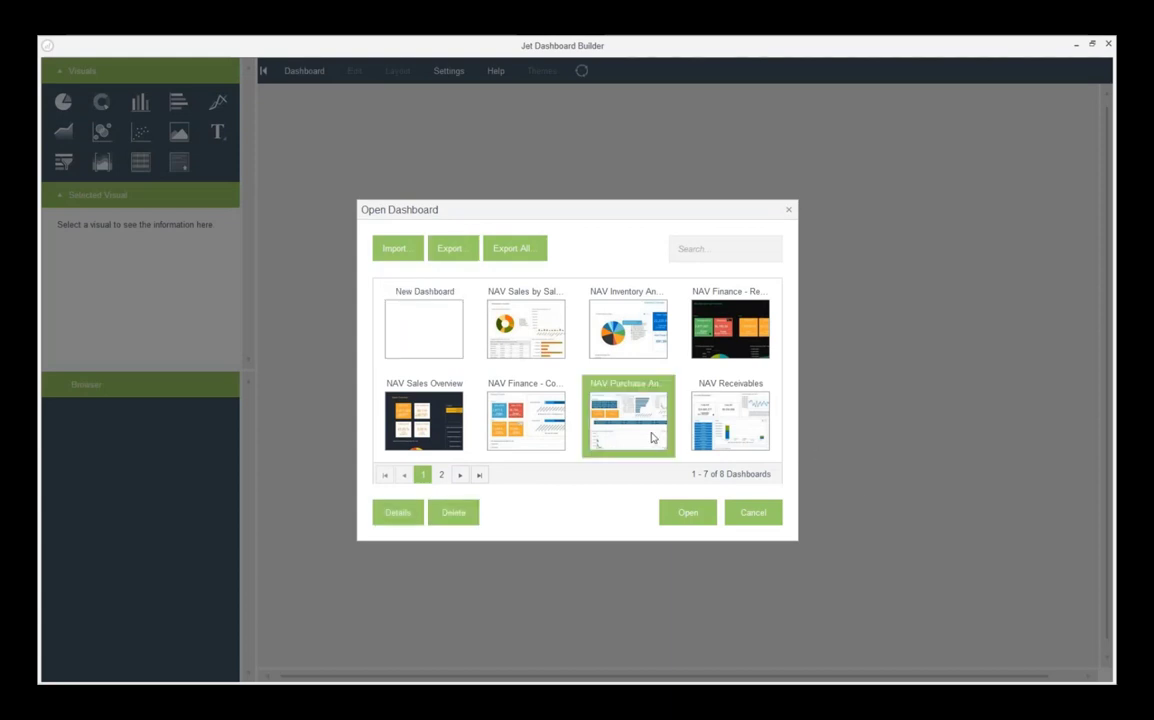
pyautogui.click(688, 512)
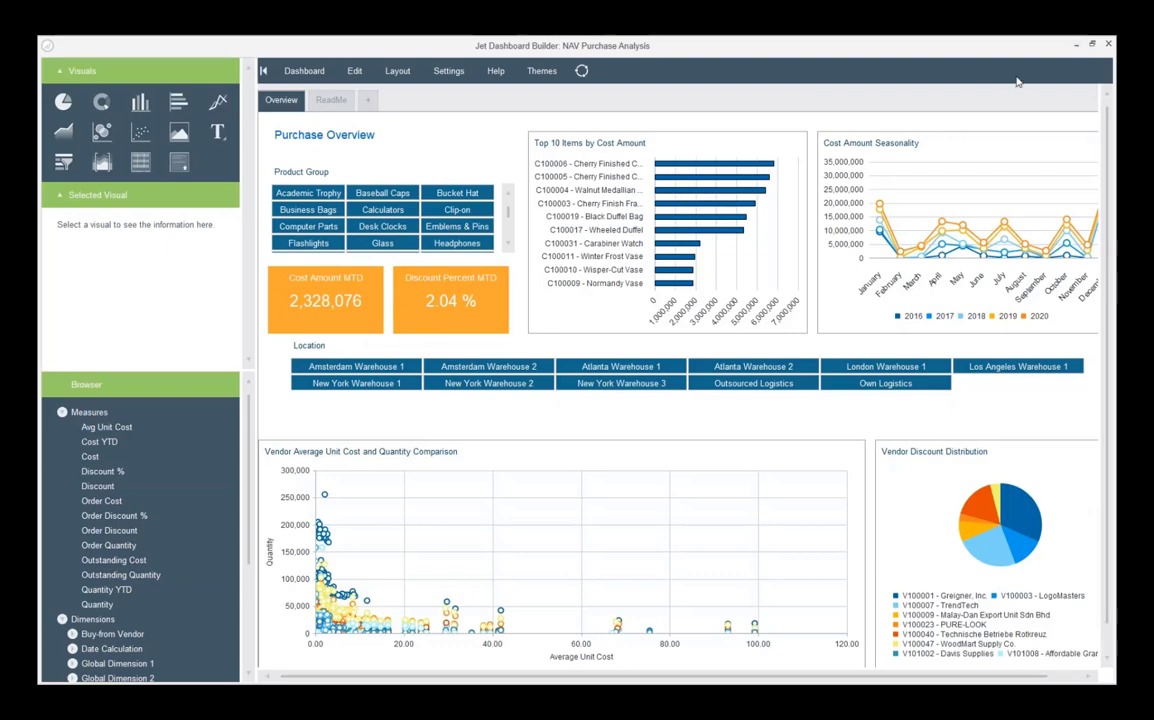
# Minimize Dashboard Builder and browse the portal's shared Dashboards list for NAV Purchase Analysis.
pyautogui.click(1075, 47)
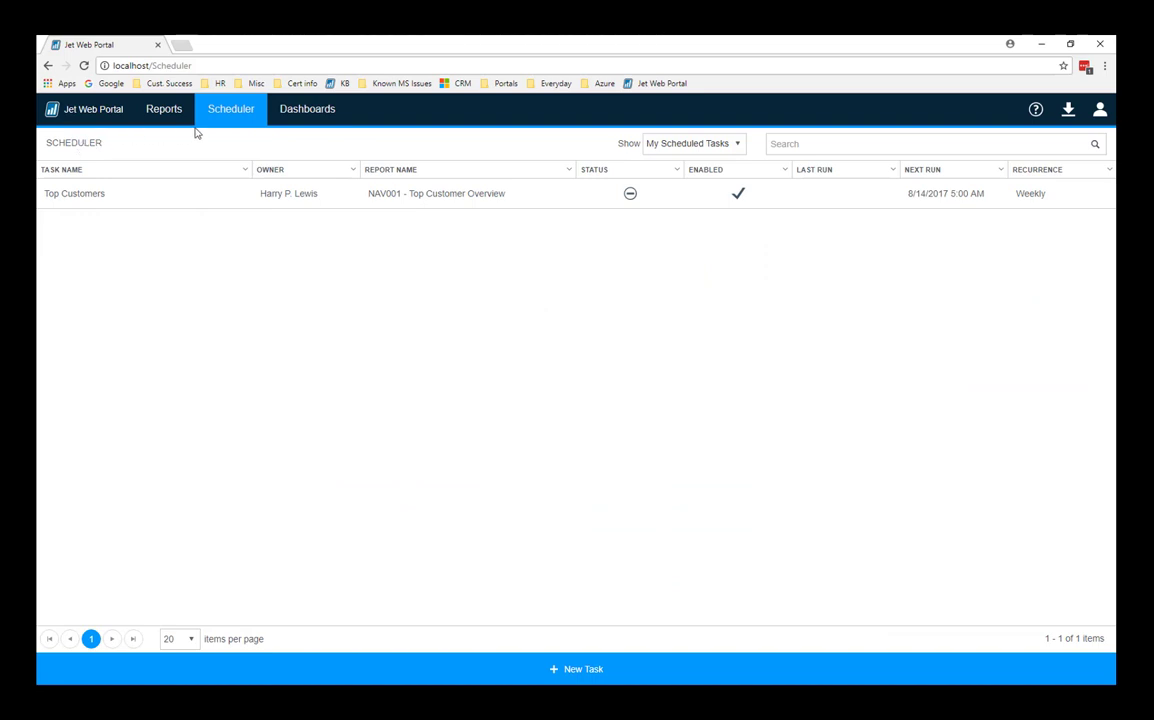
pyautogui.click(296, 114)
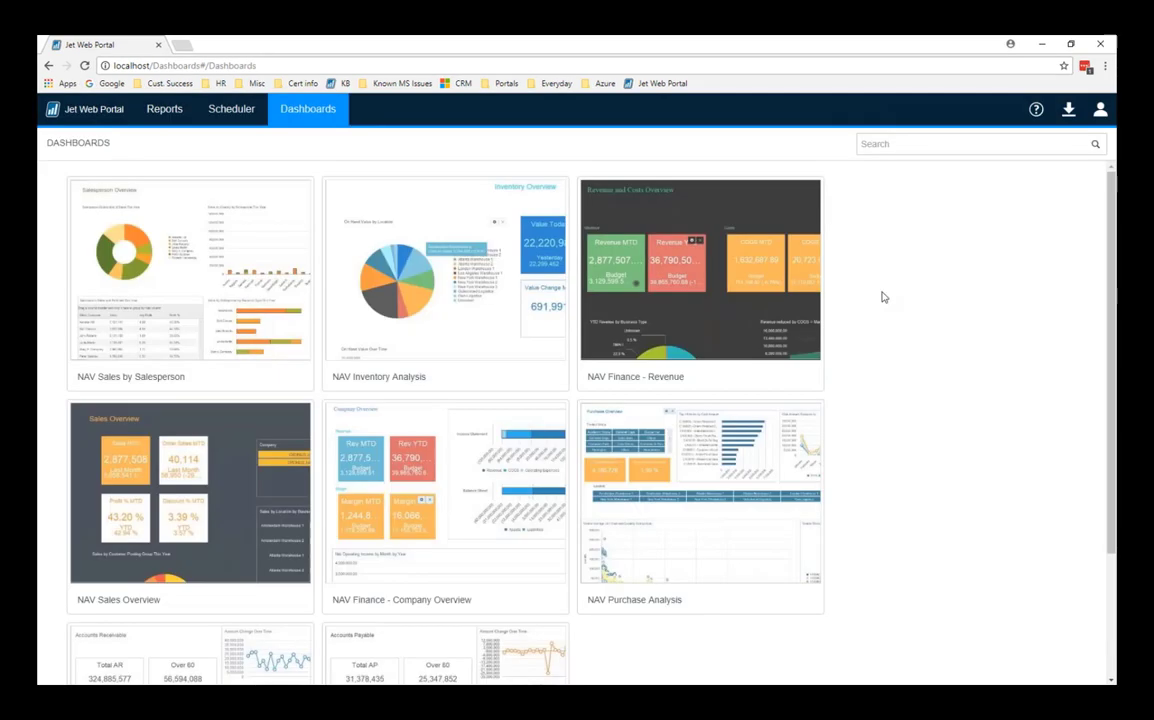
pyautogui.scroll(-1, 883, 297)
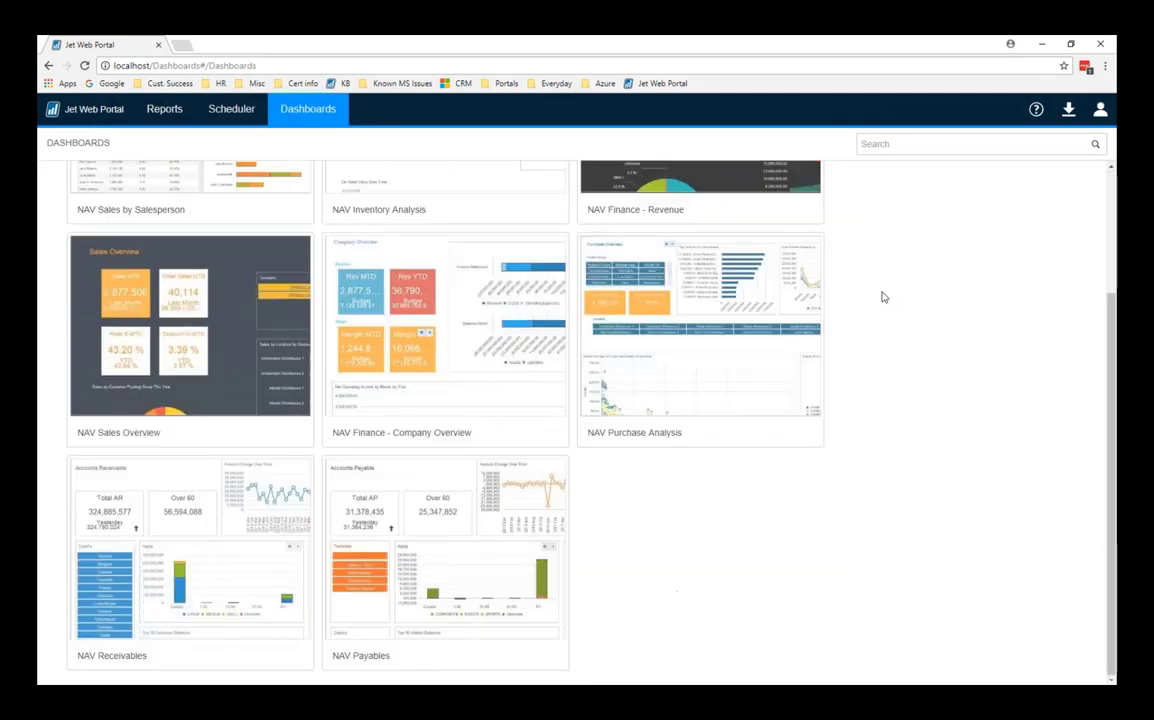
pyautogui.scroll(3, 880, 299)
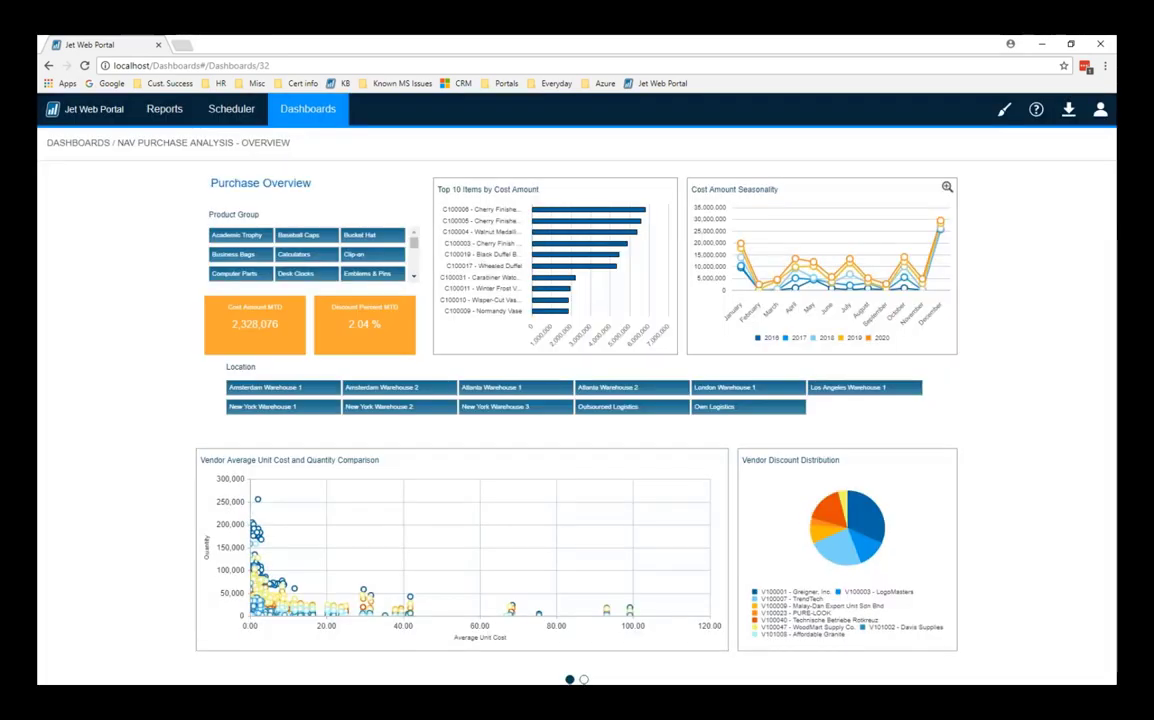
pyautogui.click(304, 254)
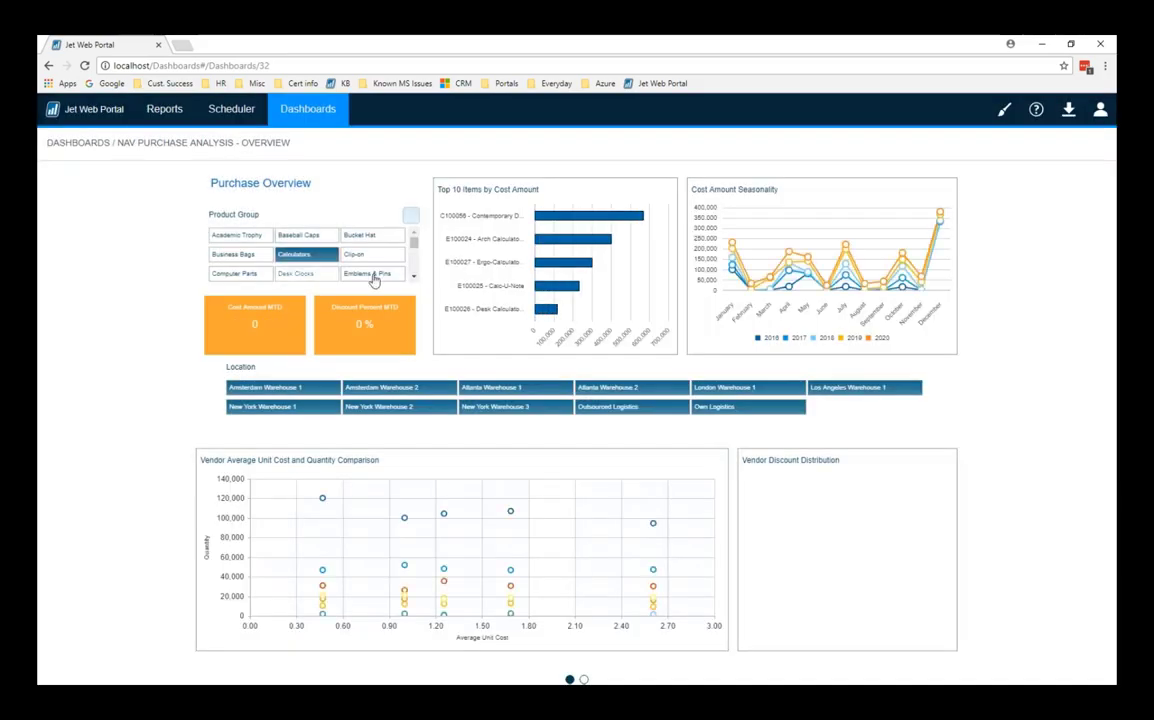
pyautogui.click(411, 215)
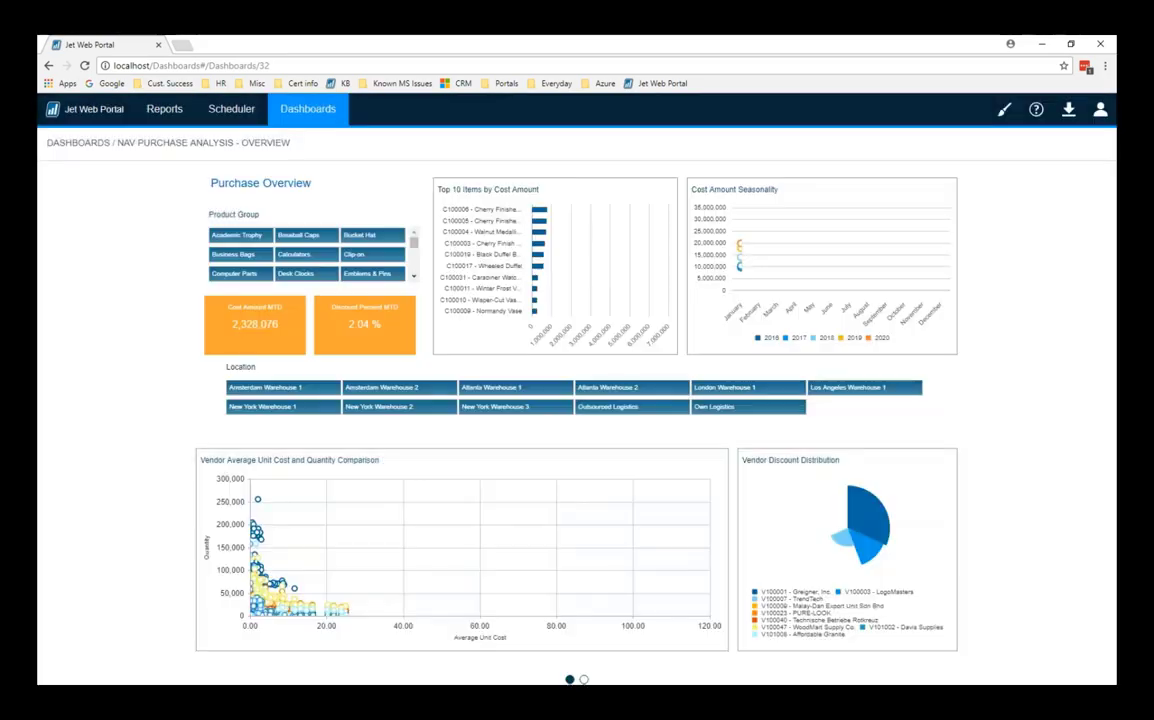
pyautogui.click(399, 387)
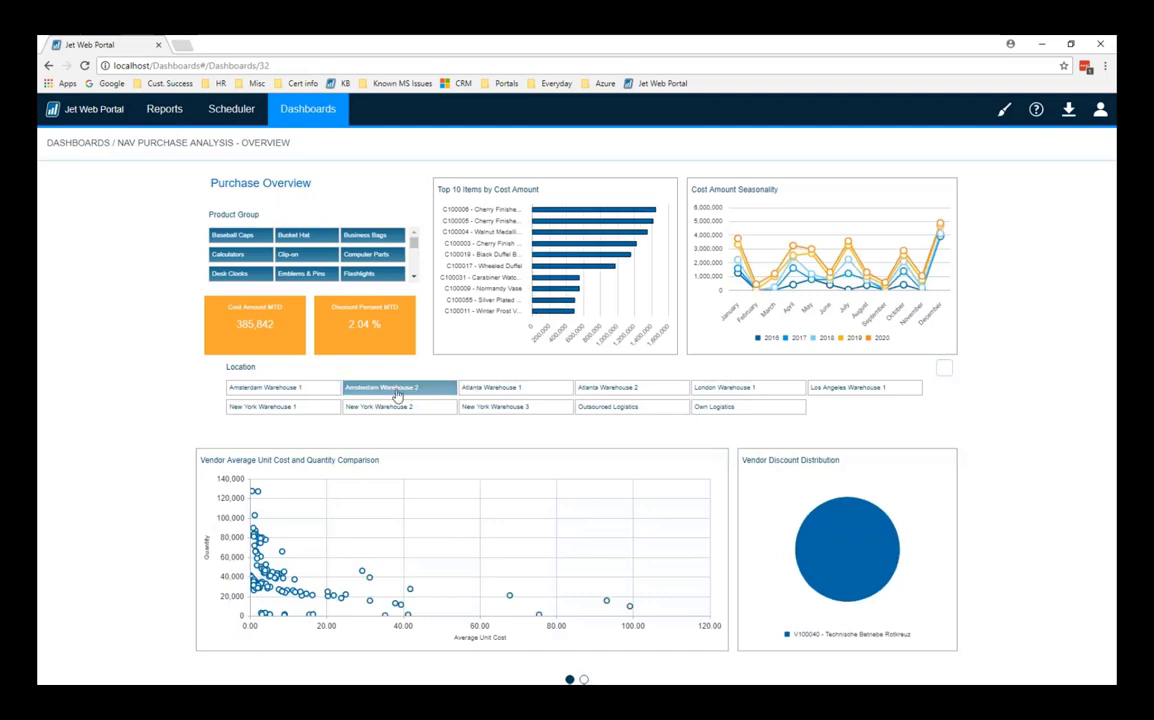
pyautogui.click(944, 369)
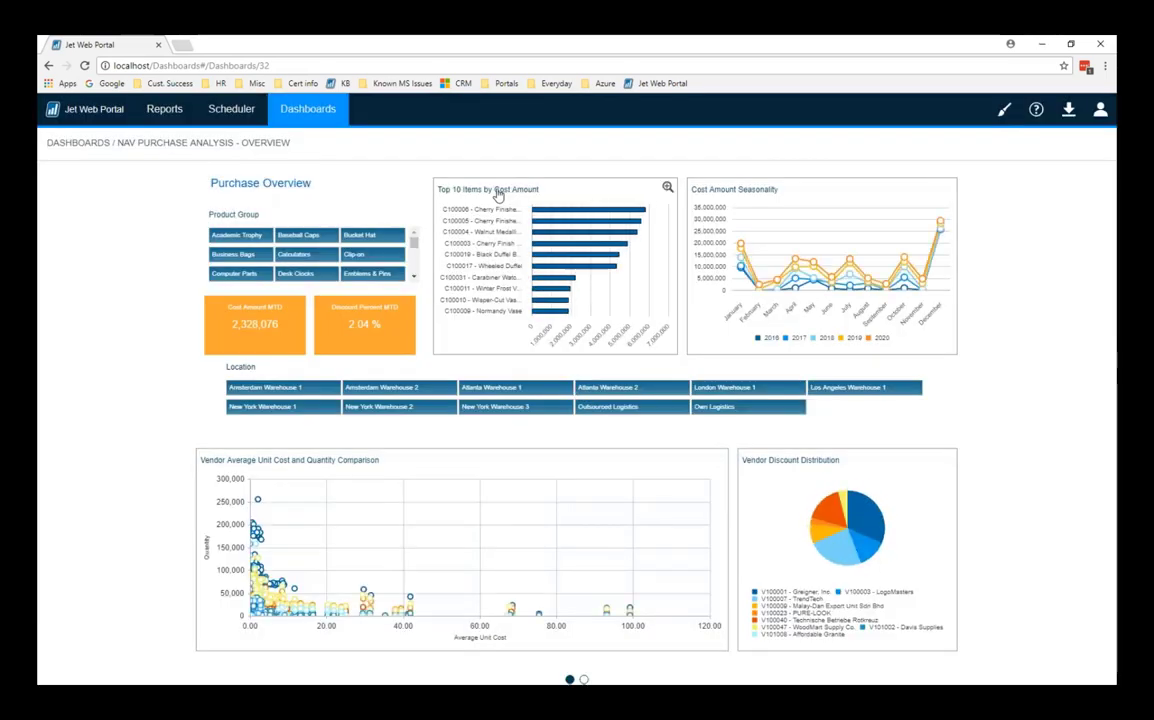
pyautogui.click(667, 187)
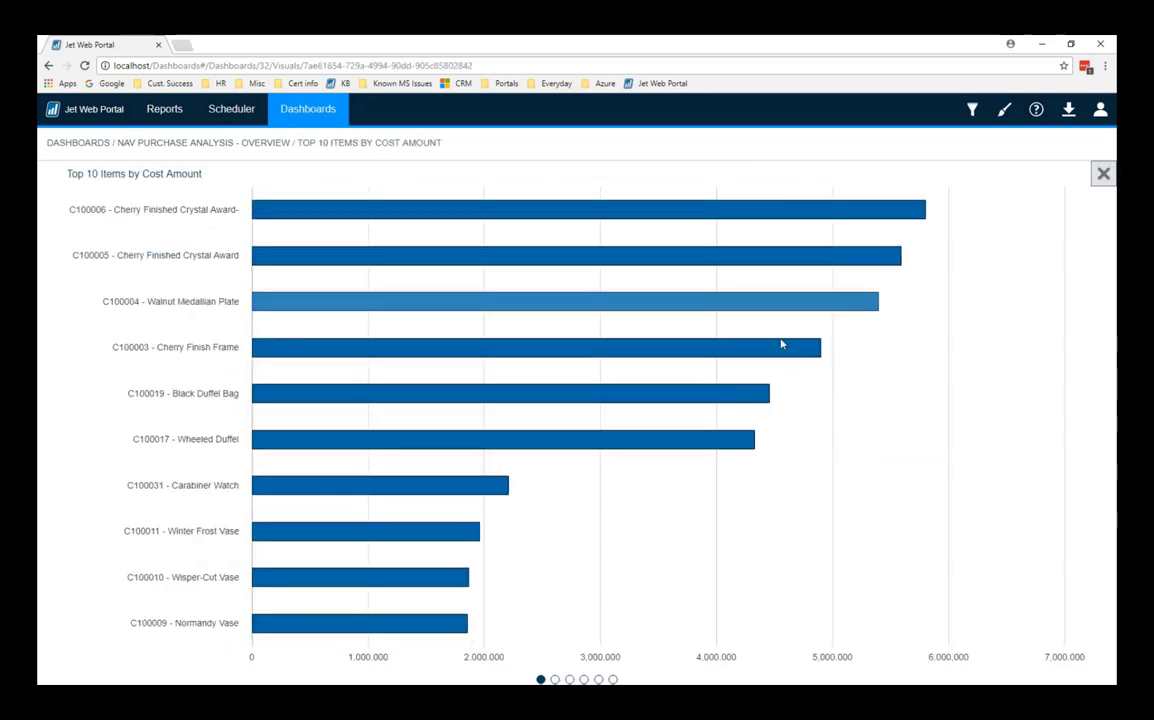
pyautogui.click(1104, 407)
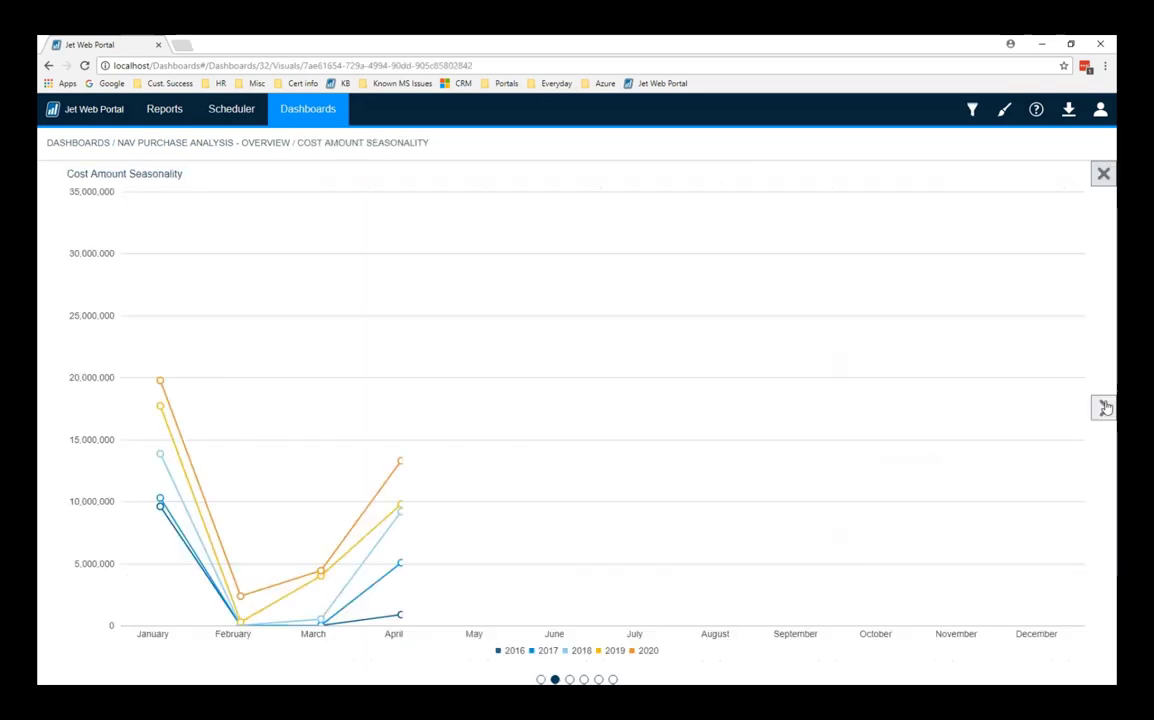
pyautogui.moveTo(884, 455)
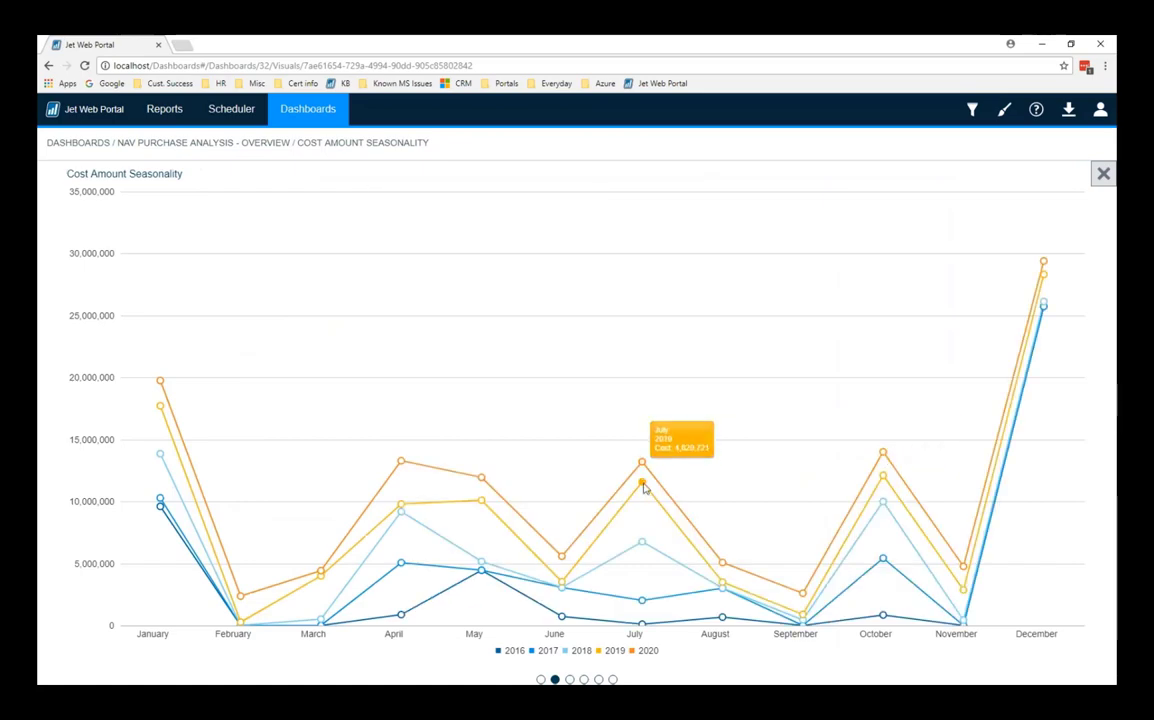
pyautogui.moveTo(399, 515)
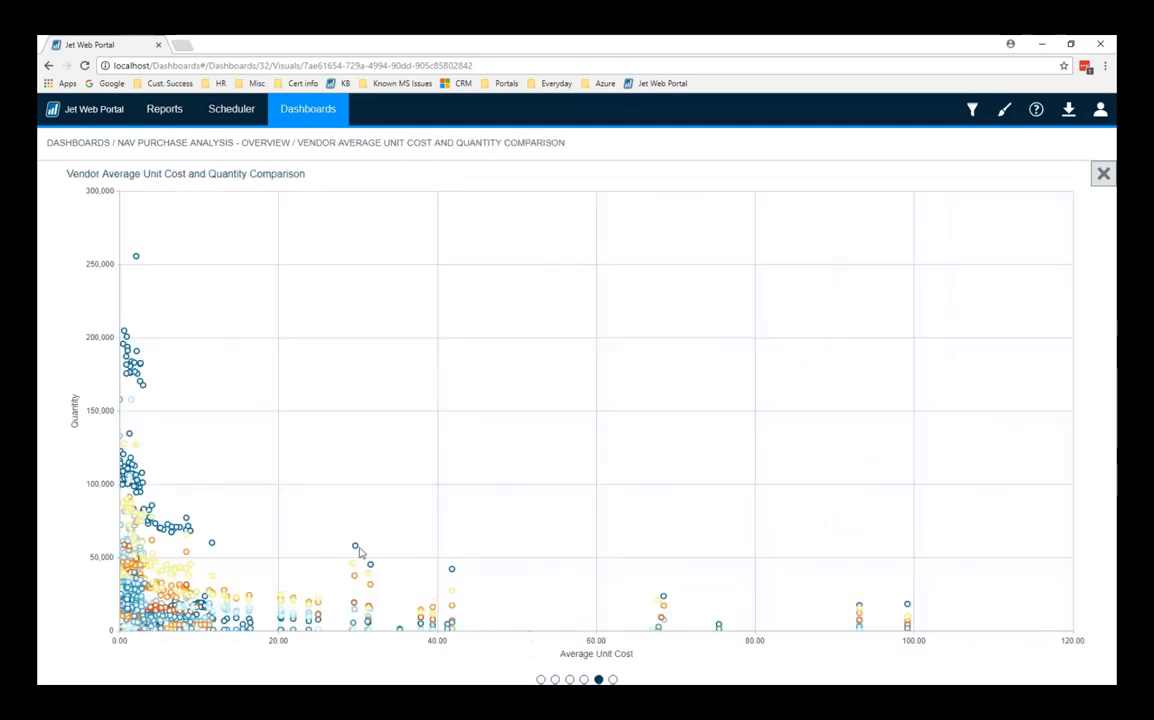
pyautogui.moveTo(355, 545)
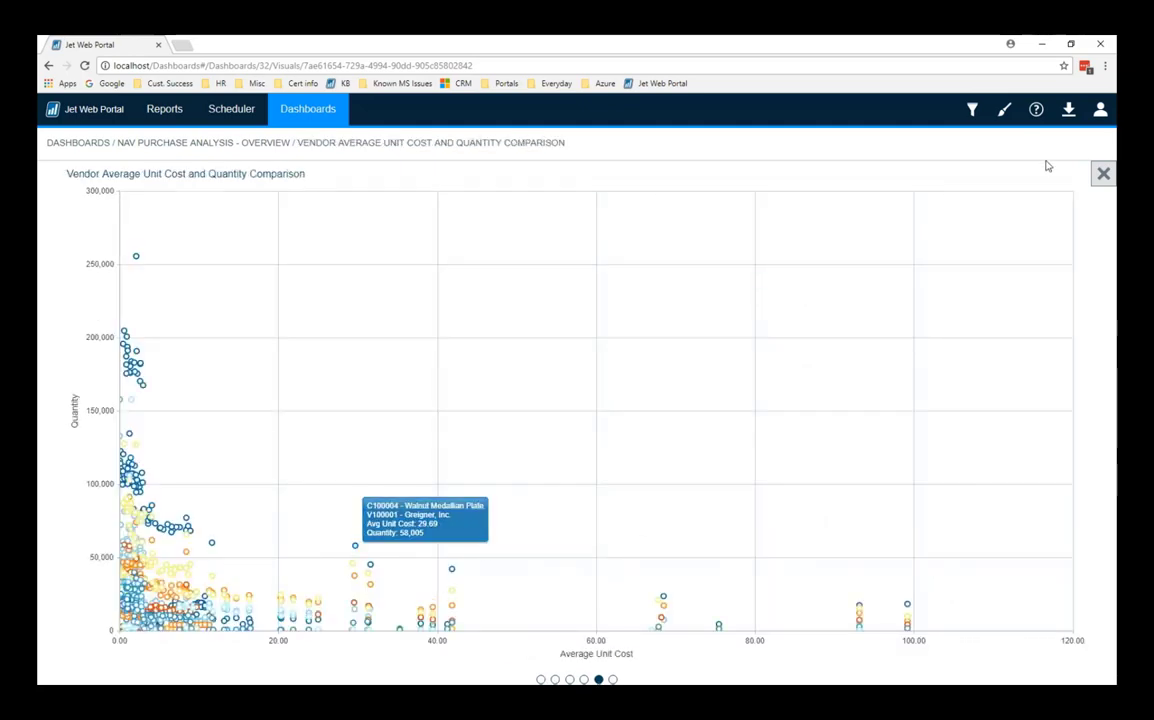
pyautogui.click(1103, 174)
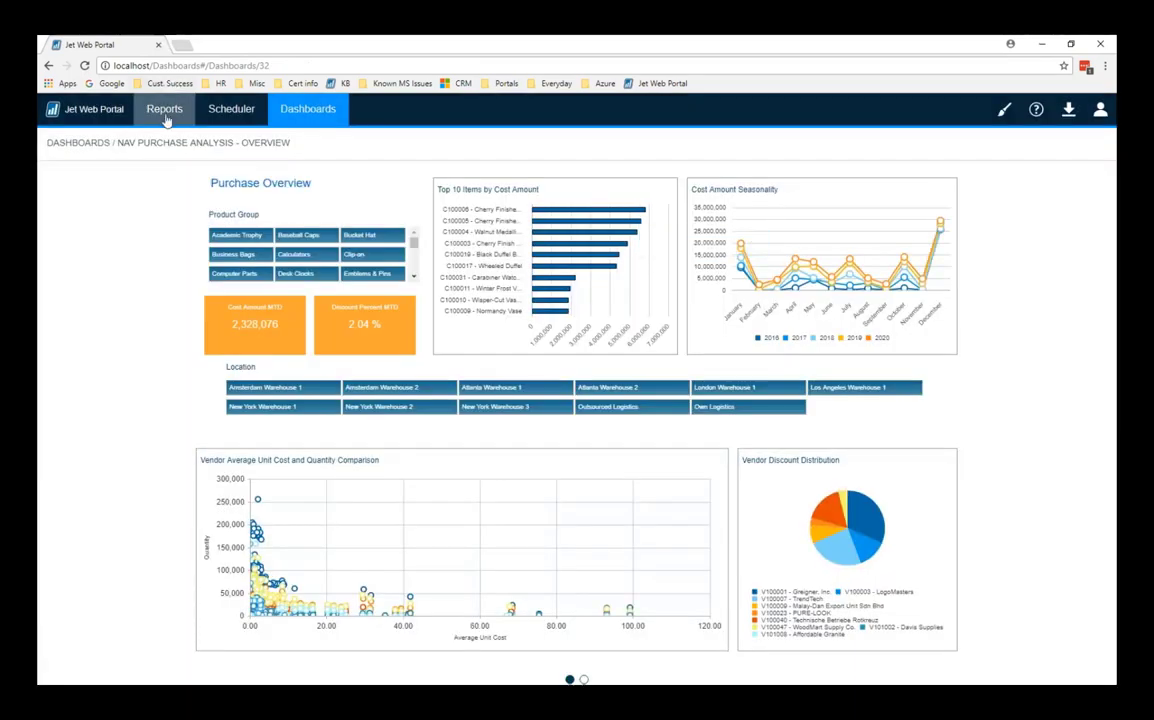
# Move NAV005 and NAV007 into Customer Reports, then open that folder and select NAV007.
pyautogui.click(164, 112)
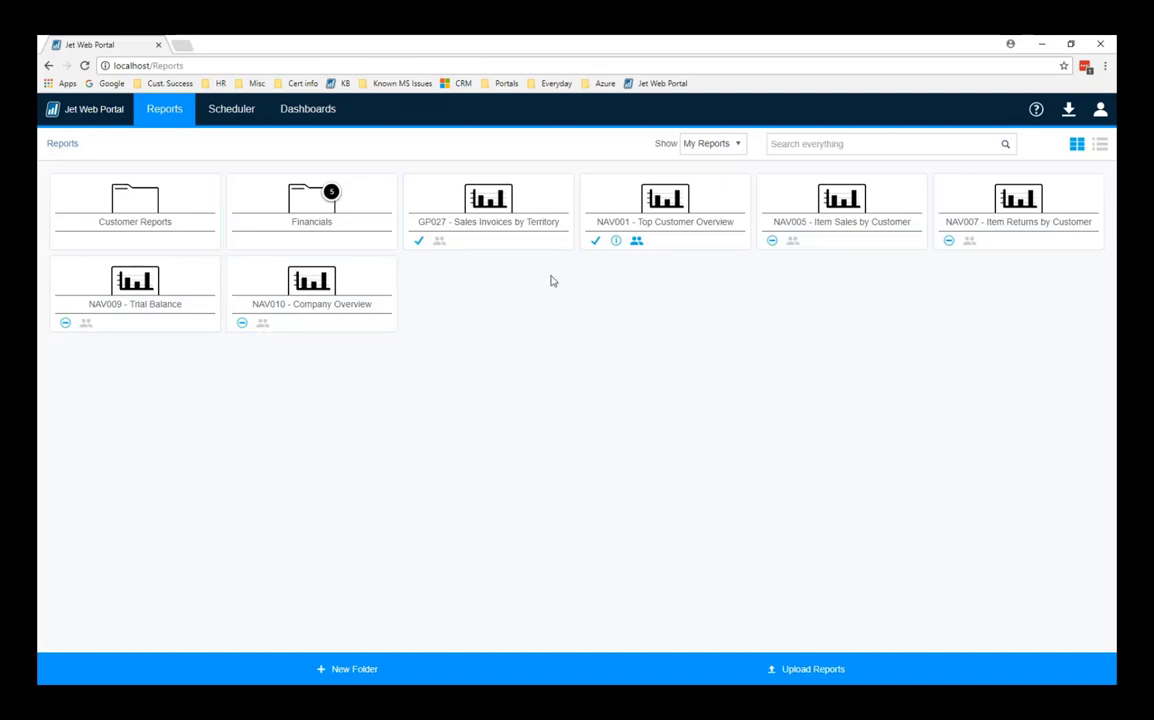
pyautogui.click(711, 196)
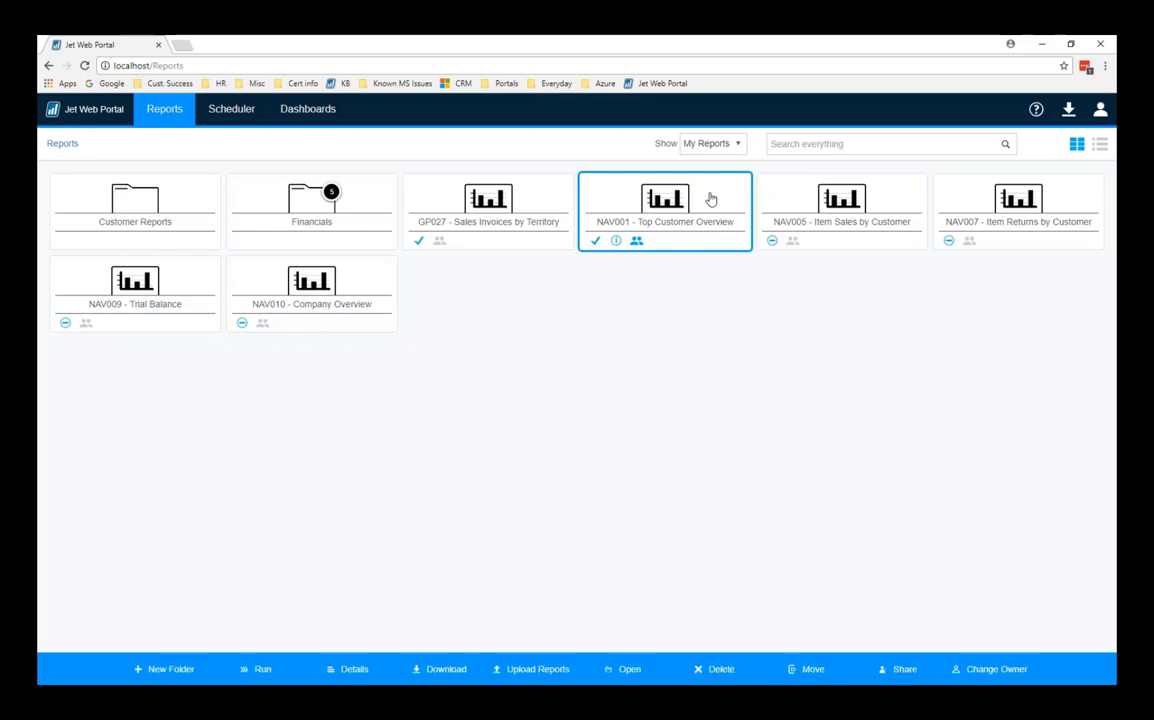
pyautogui.click(890, 204)
pyautogui.keyDown('ctrl'); pyautogui.click(1055, 203); pyautogui.keyUp('ctrl')
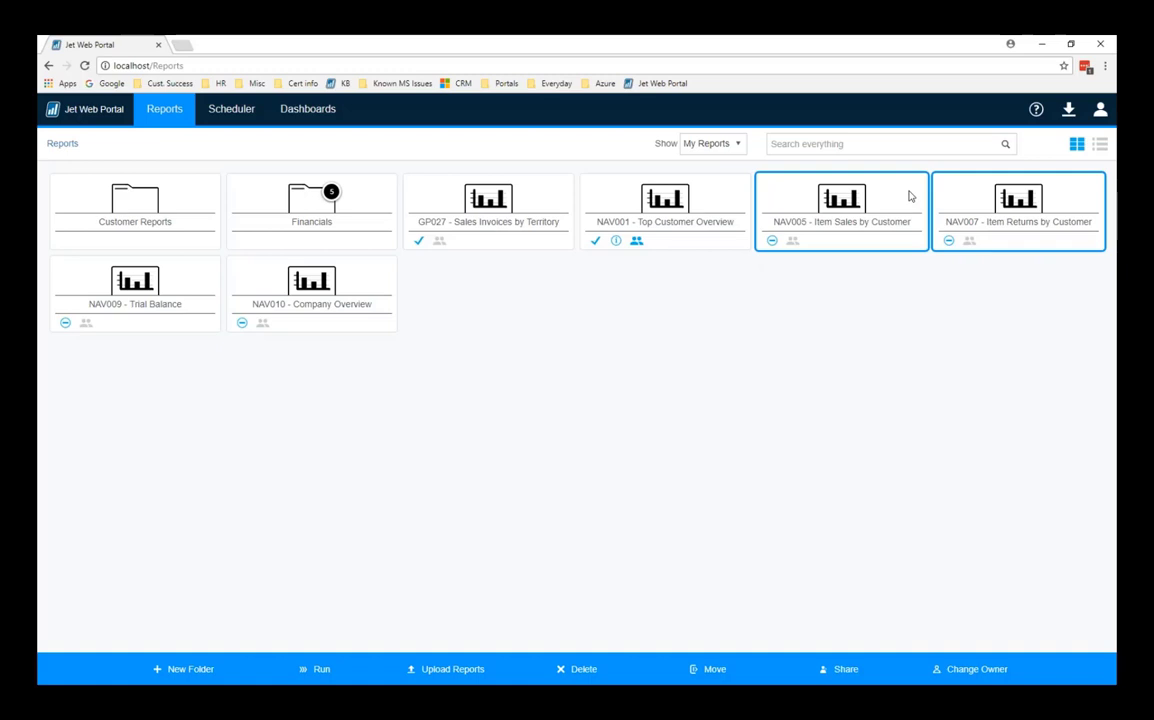
pyautogui.moveTo(910, 196); pyautogui.dragTo(200, 190)
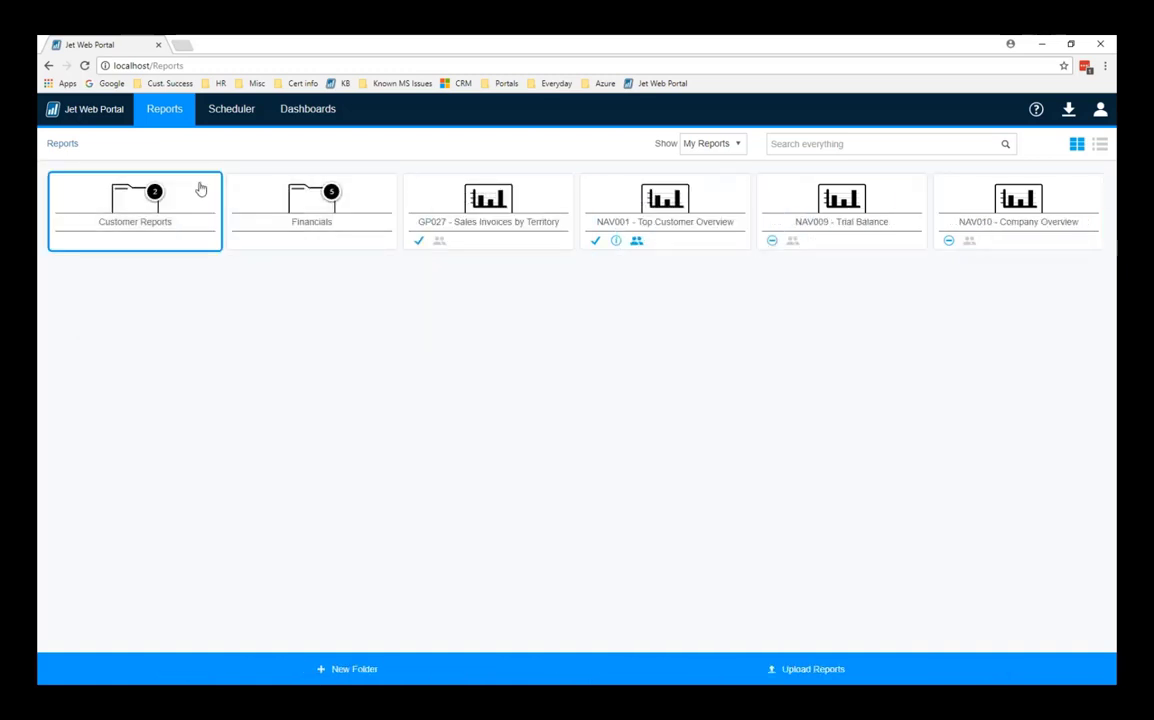
pyautogui.doubleClick(200, 189)
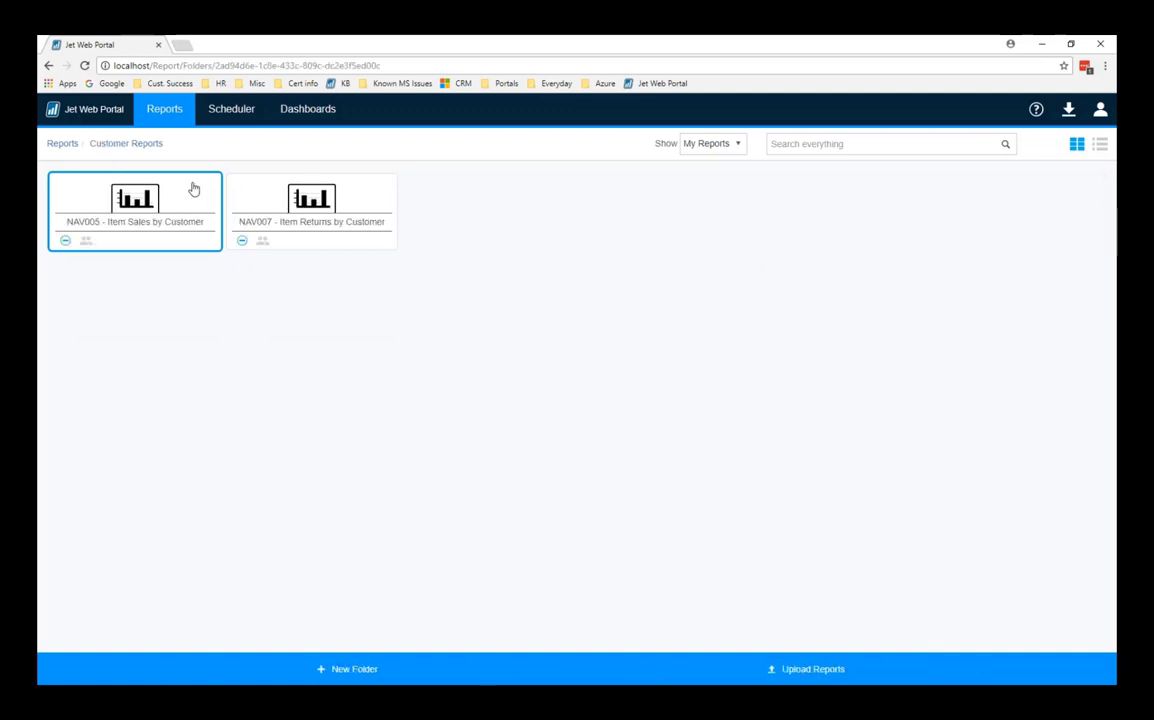
pyautogui.click(364, 191)
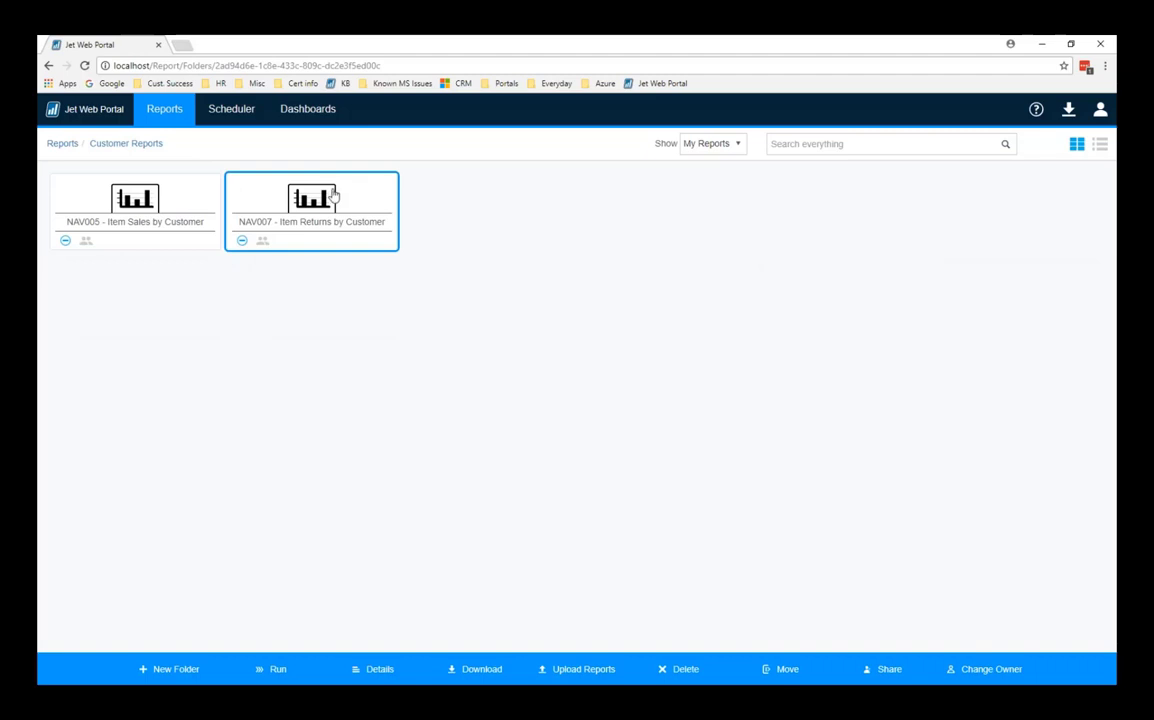
# Move NAV007 - Item Returns by Customer back up to the top-level Reports folder.
pyautogui.click(778, 668)
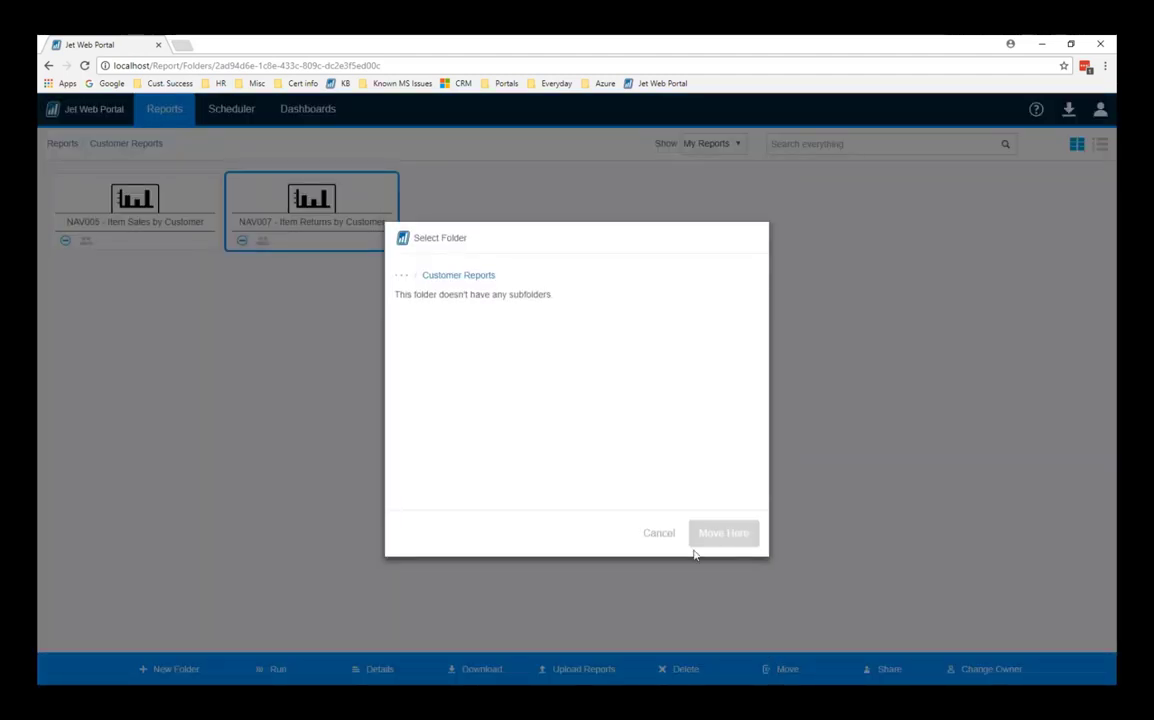
pyautogui.click(400, 279)
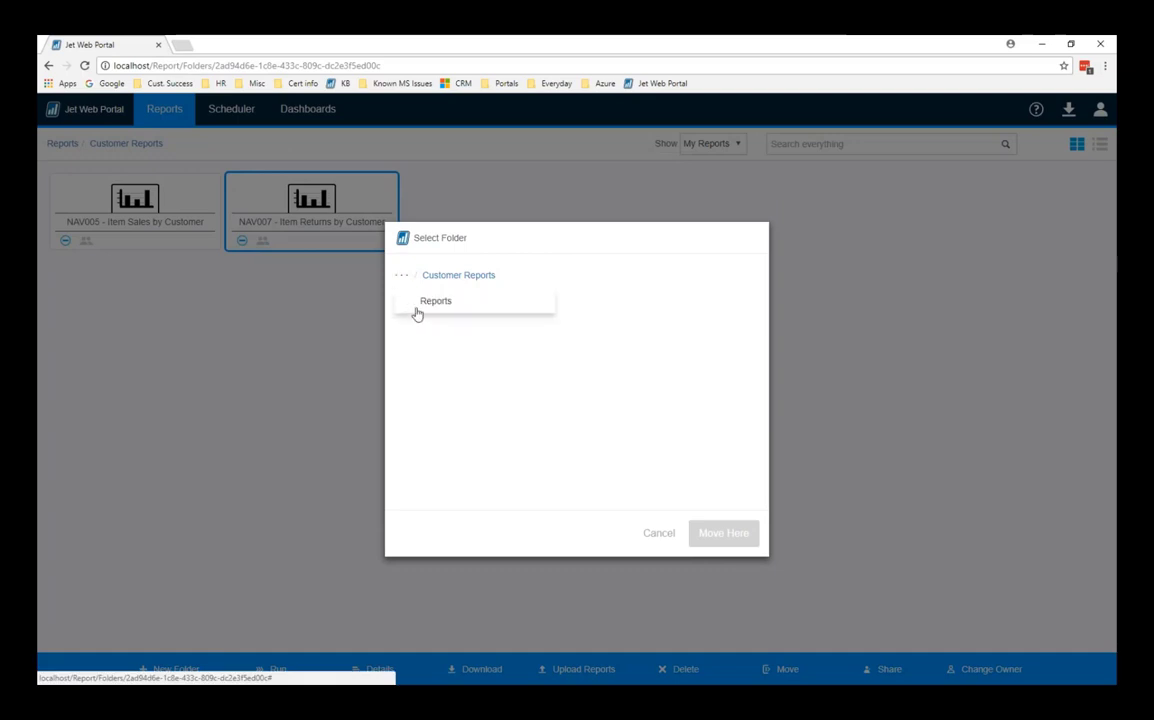
pyautogui.click(432, 302)
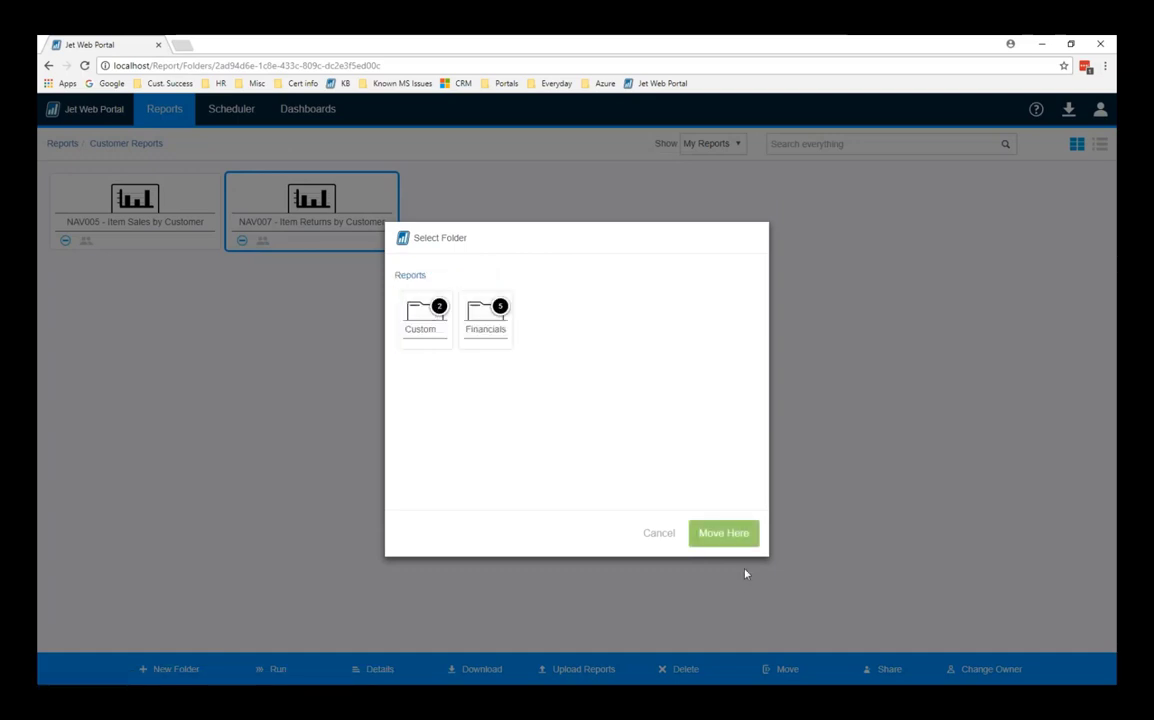
pyautogui.click(727, 540)
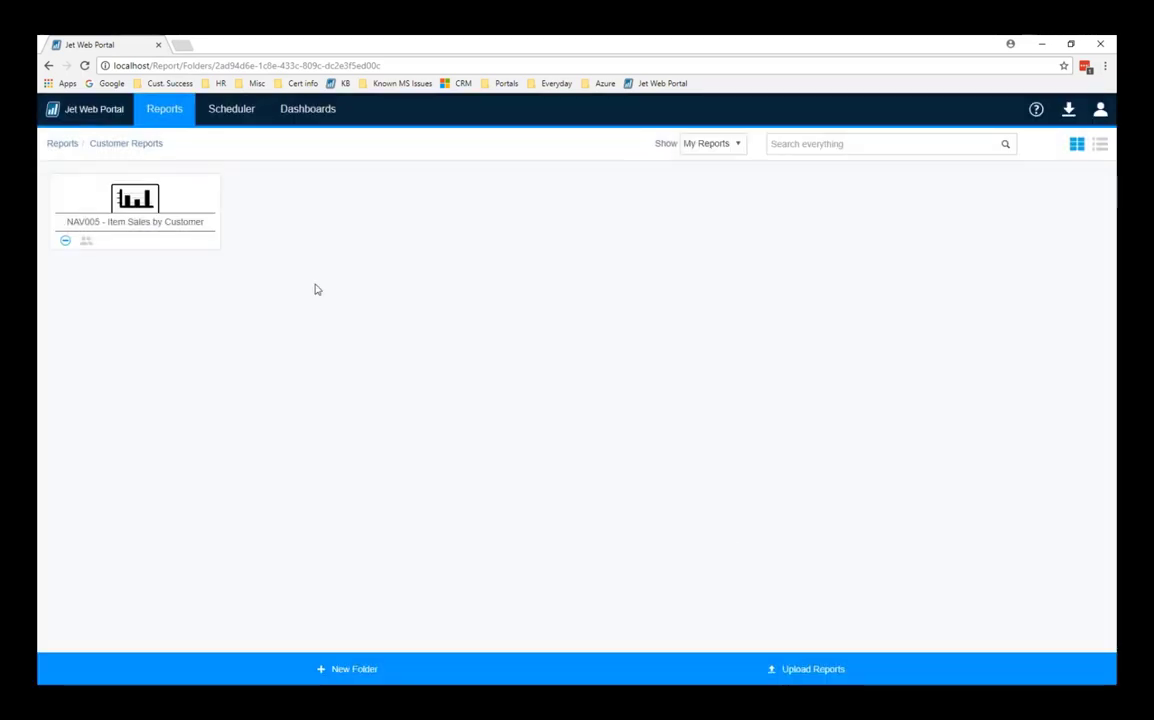
pyautogui.click(61, 146)
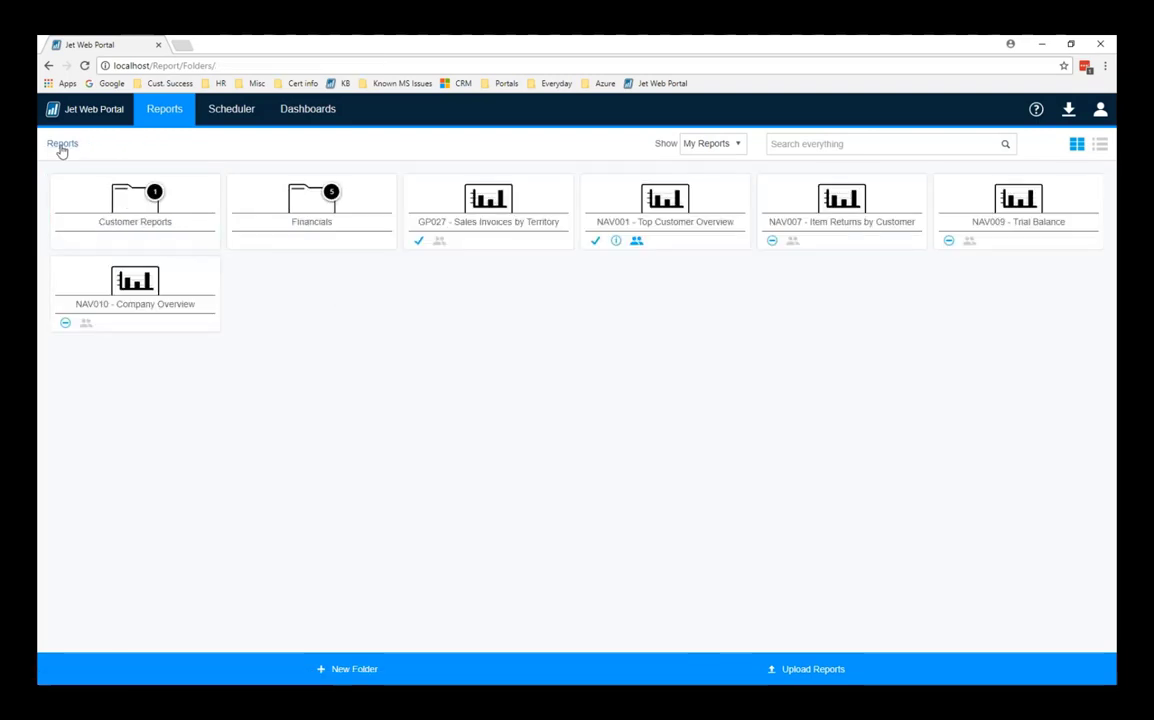
# Re-run NAV001 - Top Customer Overview with its Date Filter 07/01/16..12/31/16.
pyautogui.moveTo(789, 246)
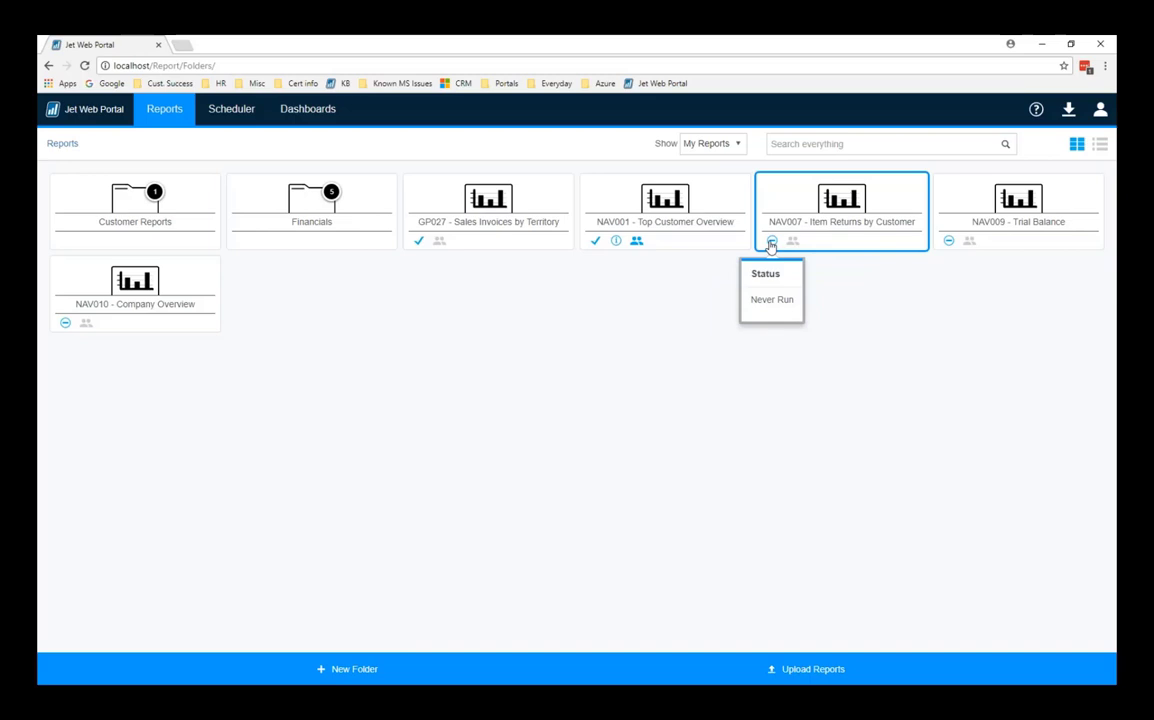
pyautogui.click(605, 244)
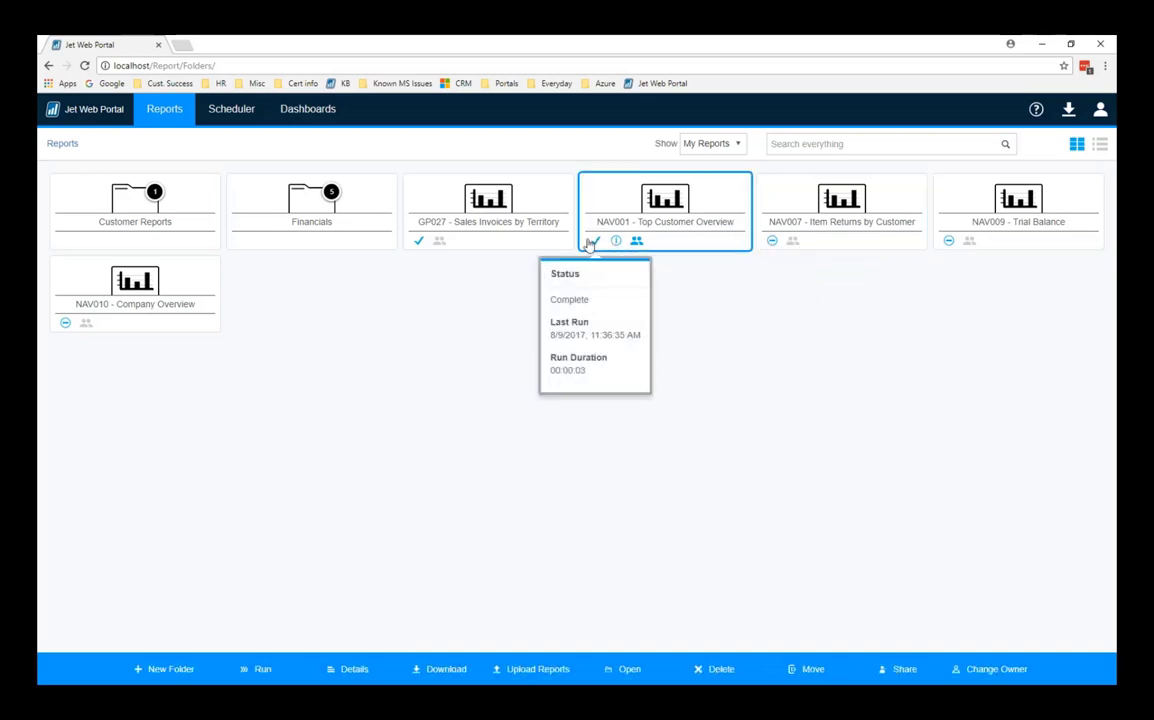
pyautogui.click(259, 669)
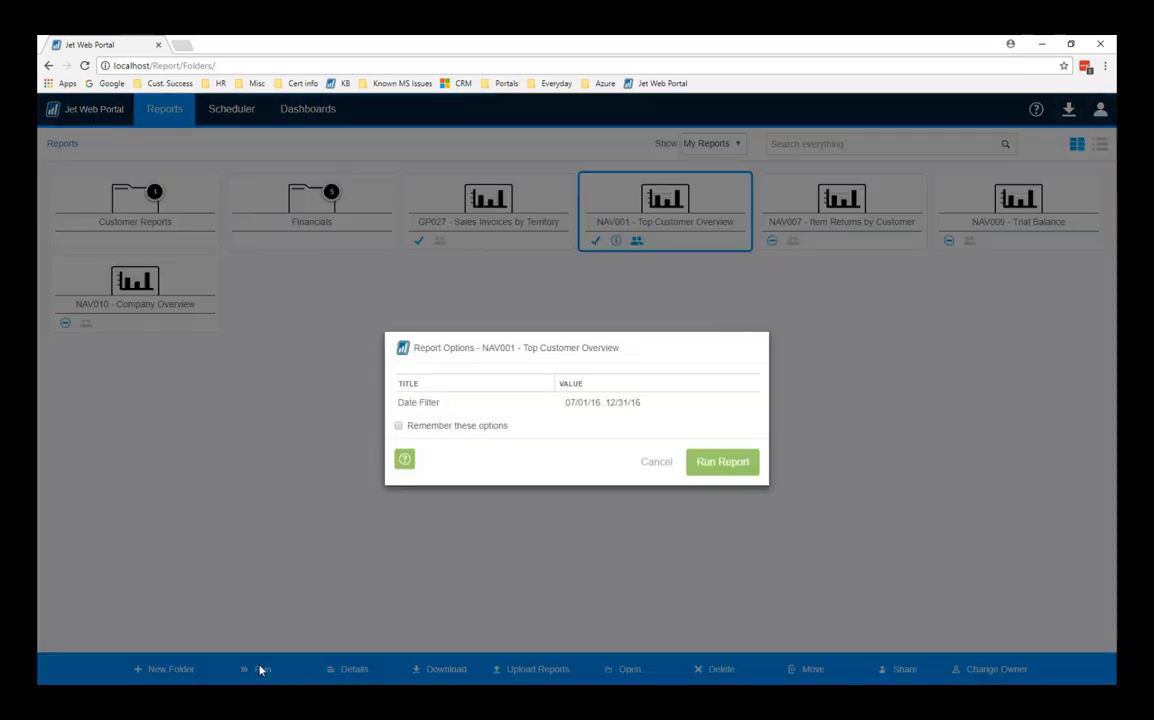
pyautogui.click(727, 464)
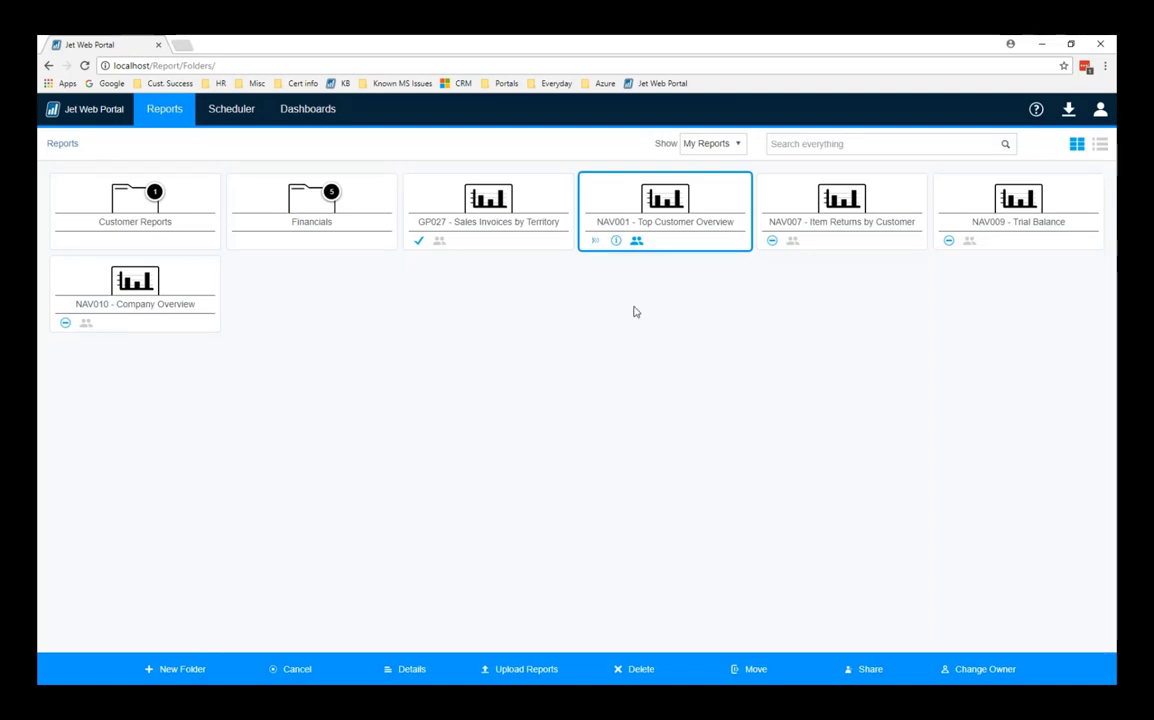
# Adjust the report selection so only NAV001 stays chosen, dropping GP027.
pyautogui.click(564, 249)
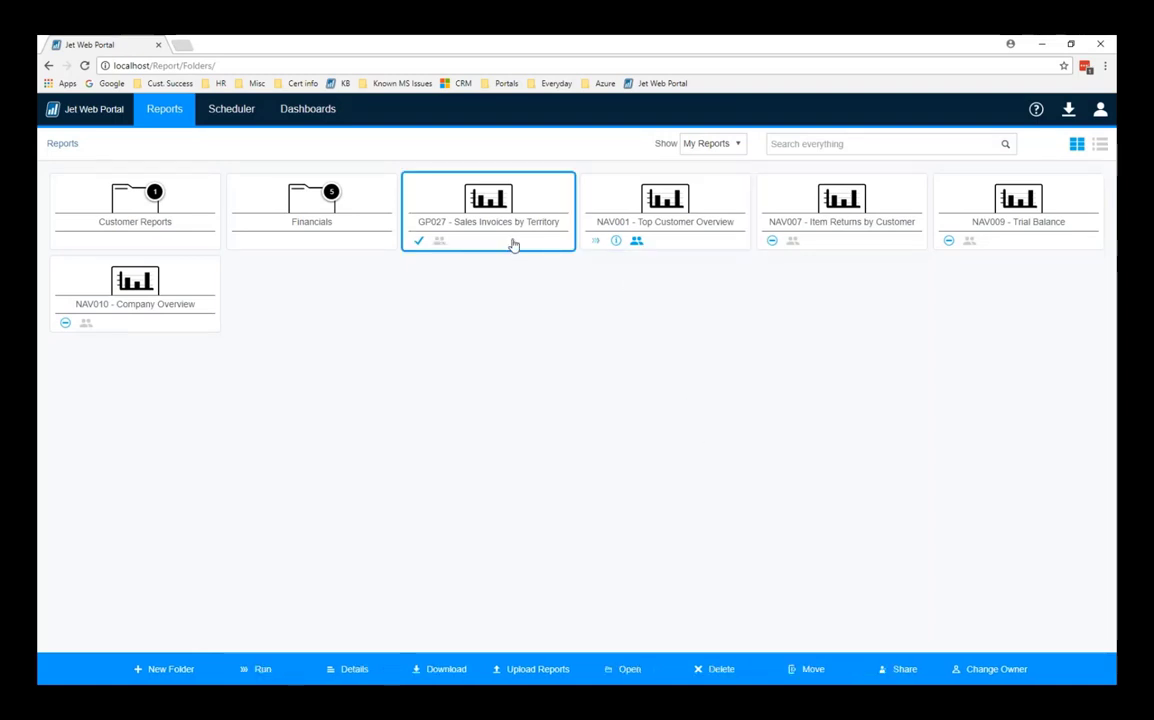
pyautogui.click(724, 244)
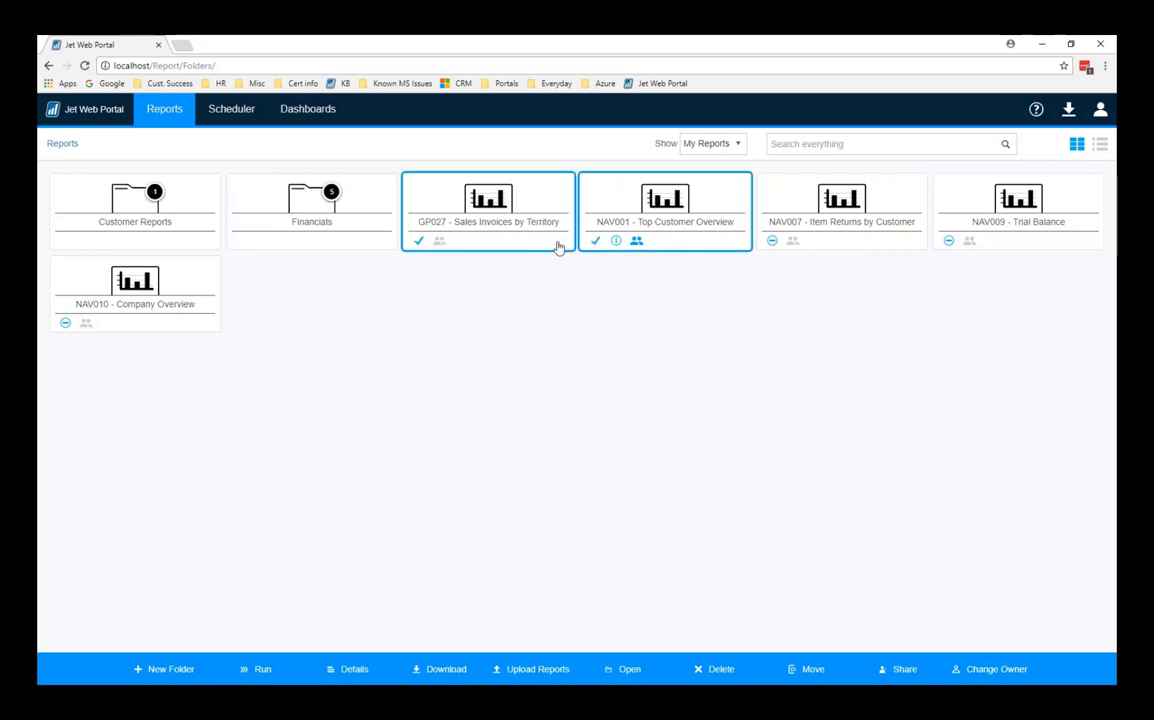
pyautogui.click(413, 250)
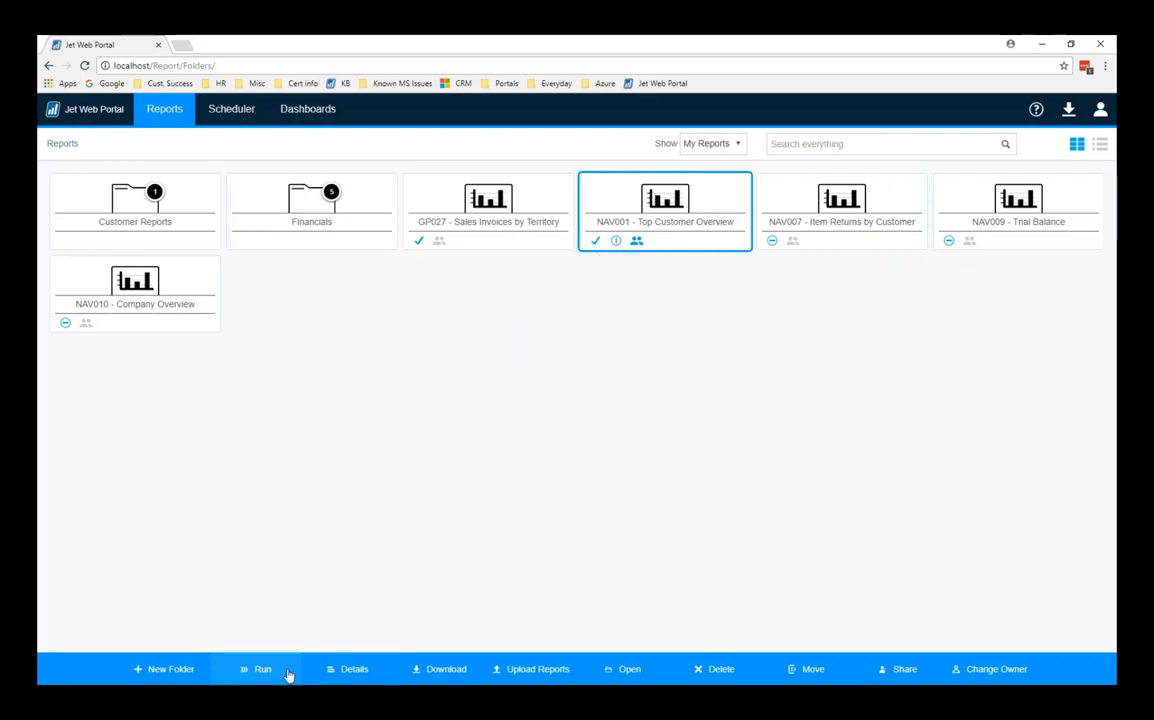
# Open NAV001's details and review its run history and the oldest run's options.
pyautogui.click(350, 669)
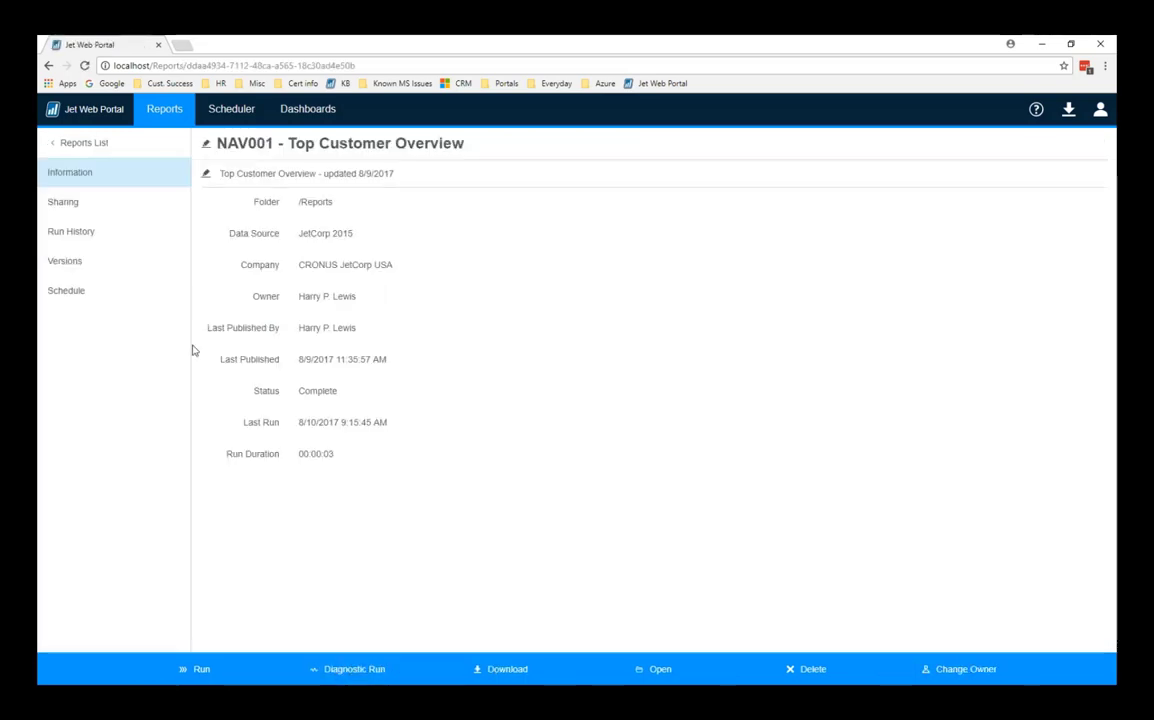
pyautogui.click(88, 232)
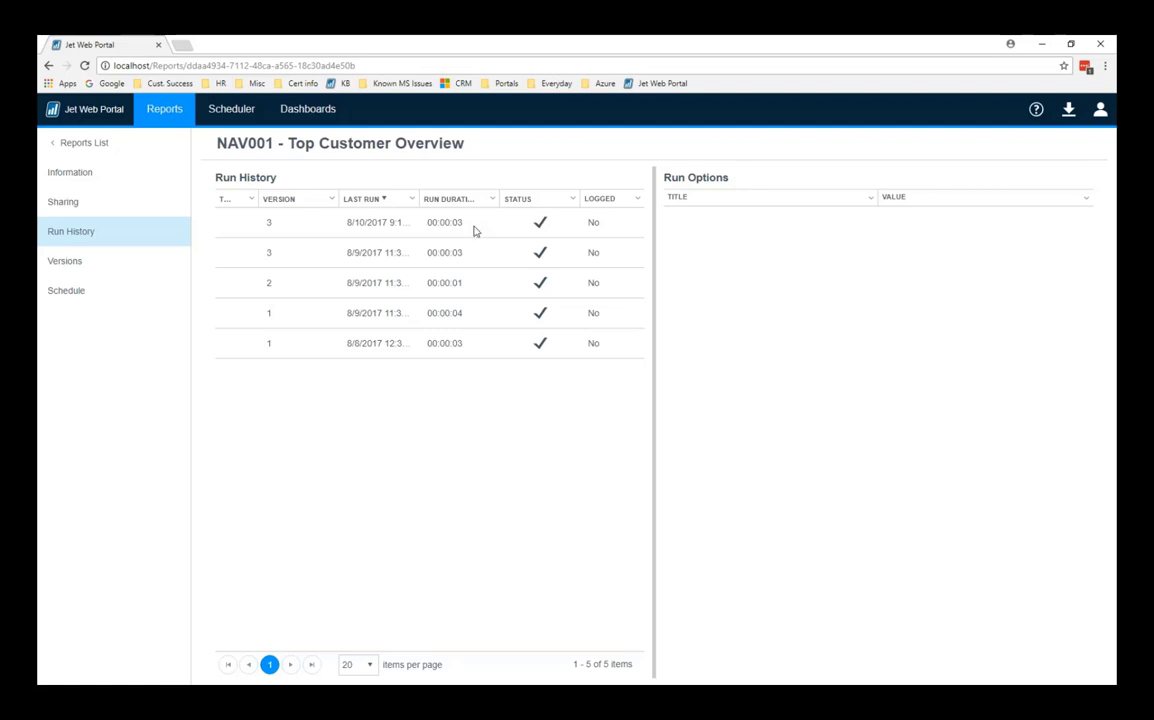
pyautogui.click(363, 345)
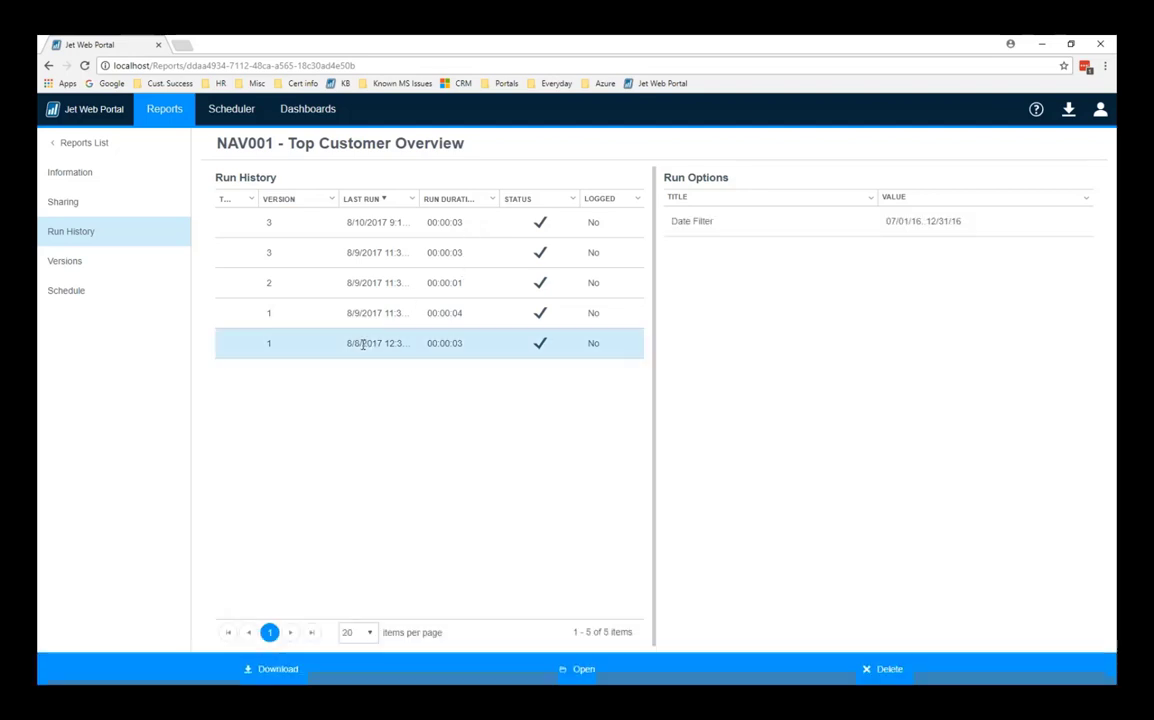
# Check NAV001's published versions and version 1's run options, then go back to Run History.
pyautogui.click(88, 267)
pyautogui.click(271, 288)
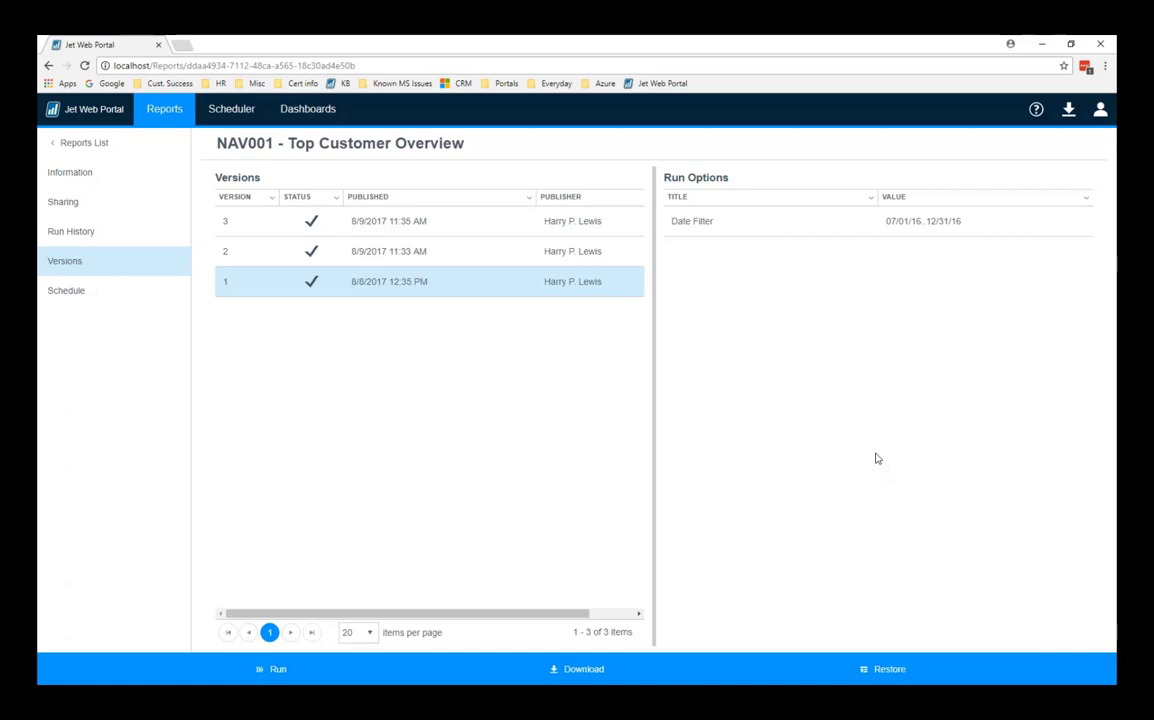
pyautogui.click(76, 231)
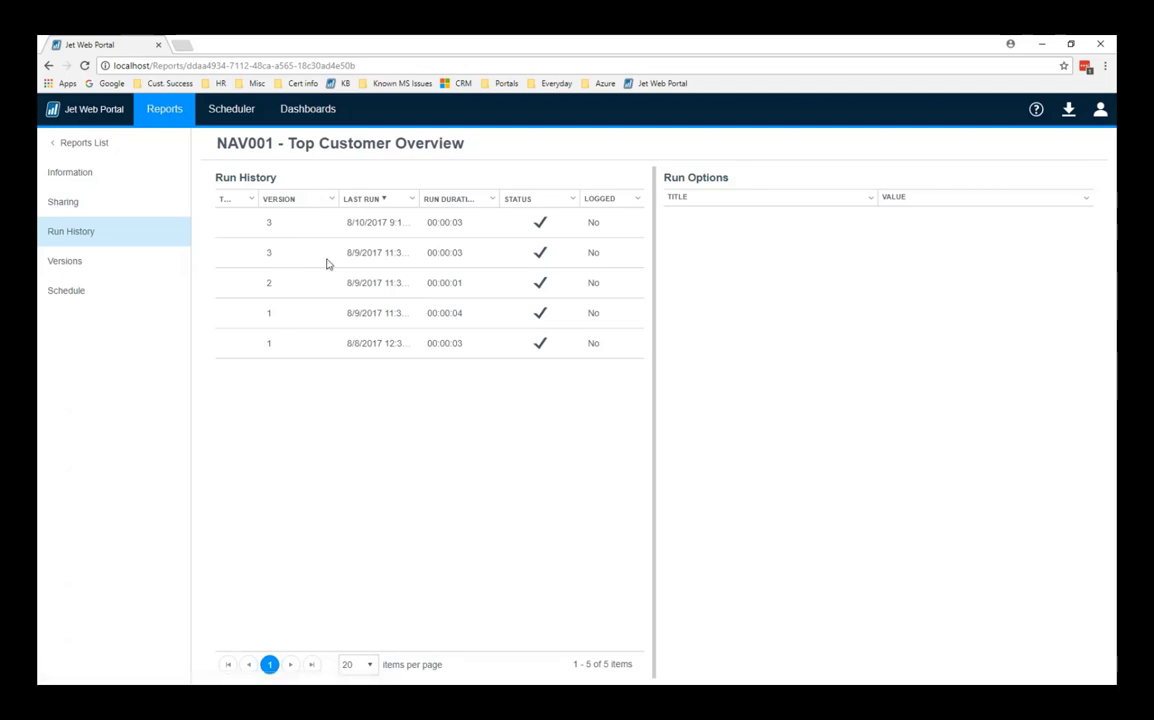
# Review the 8/8 and 8/9/2017 runs, then download version 3's report as an Excel workbook.
pyautogui.click(390, 343)
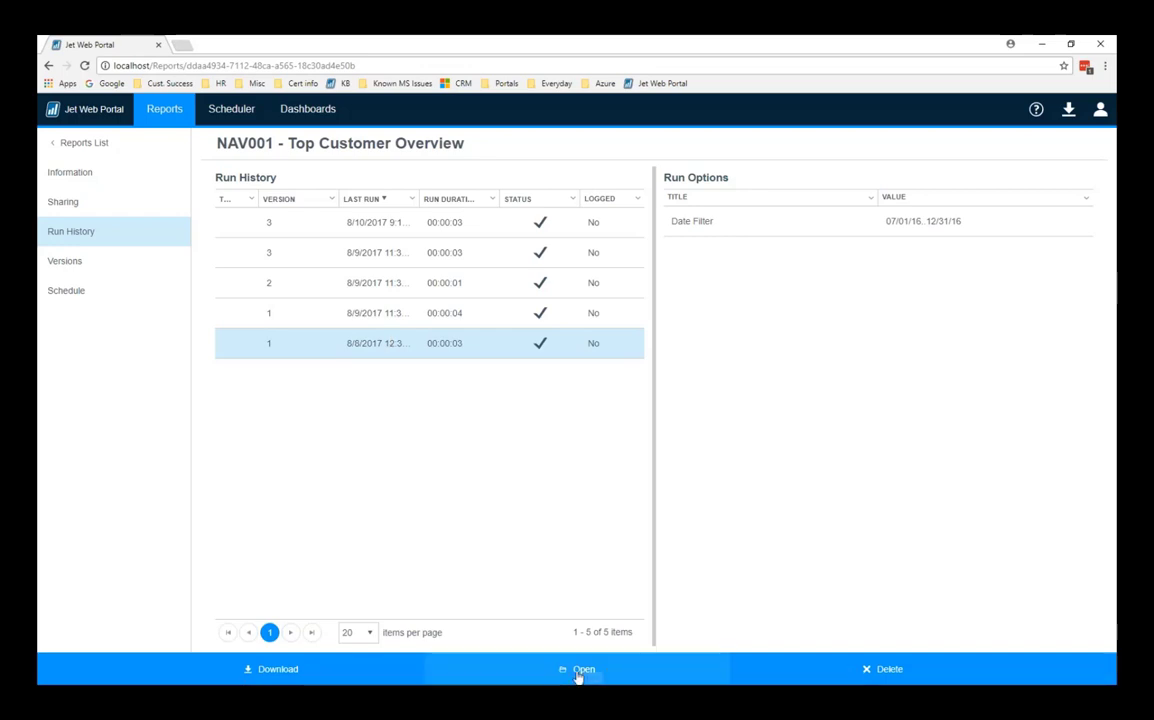
pyautogui.click(327, 288)
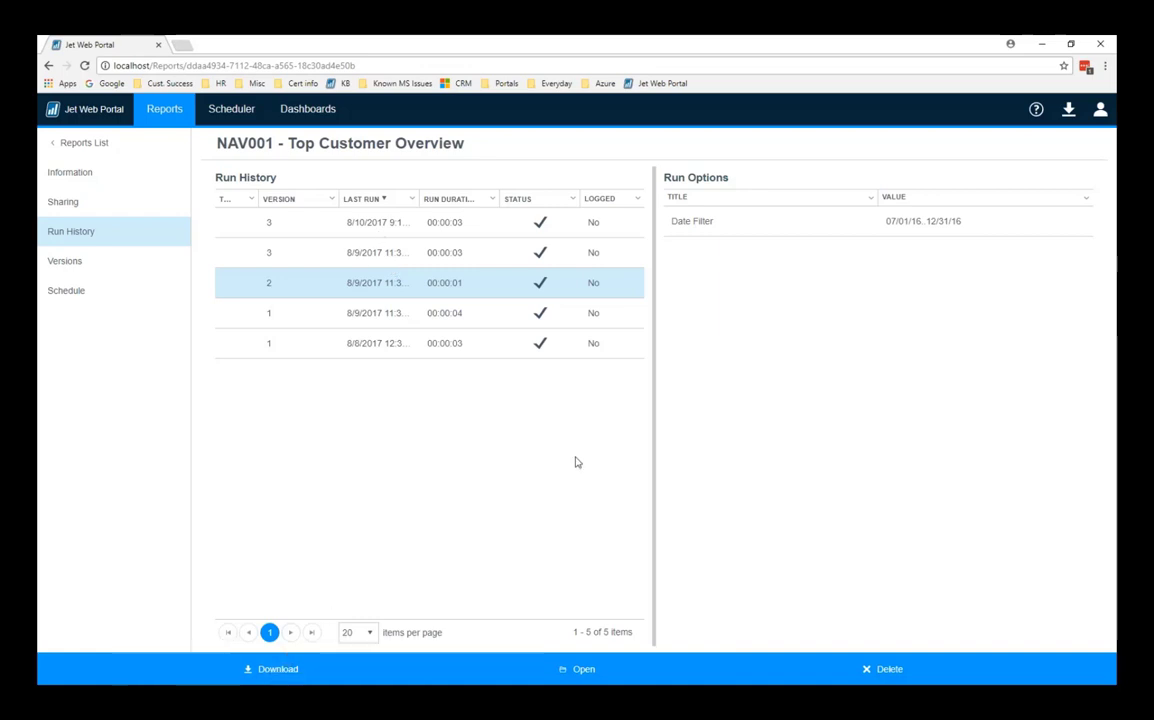
pyautogui.click(76, 268)
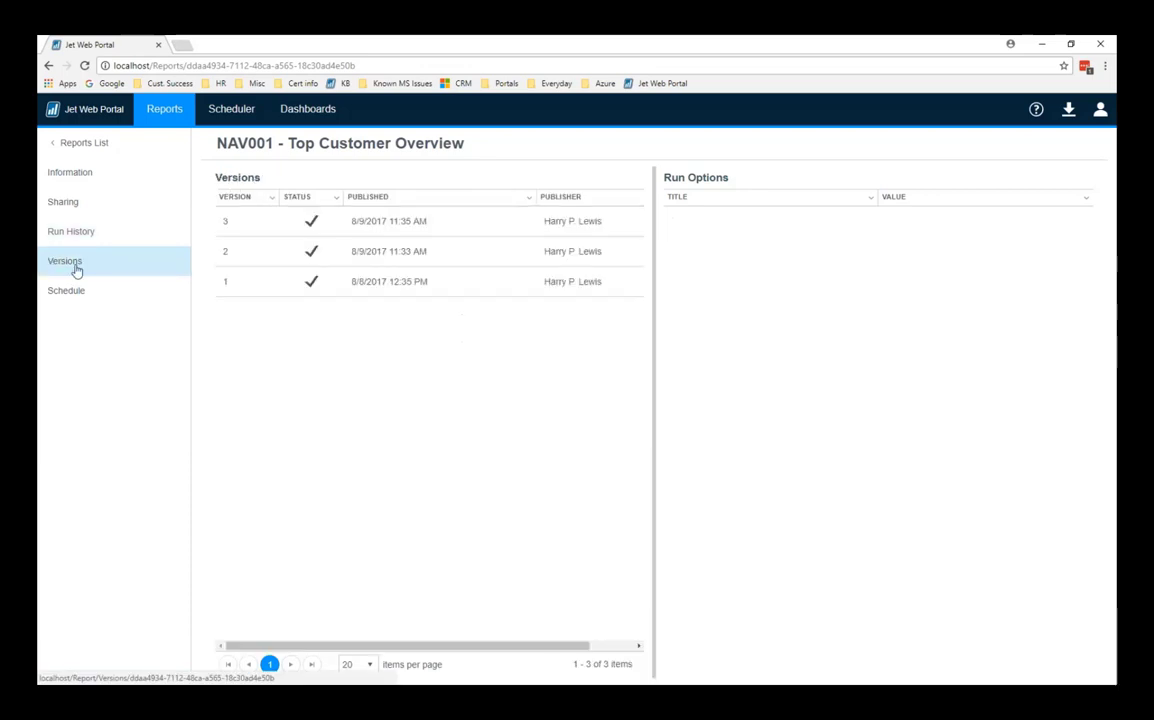
pyautogui.click(284, 232)
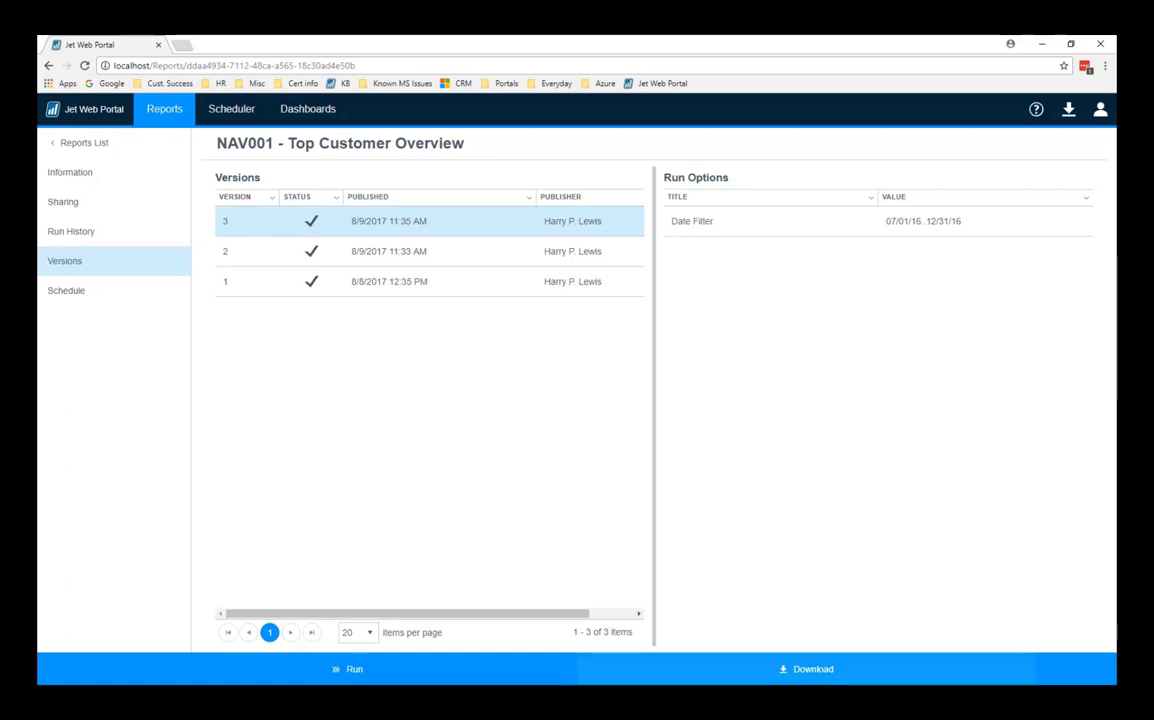
pyautogui.click(829, 678)
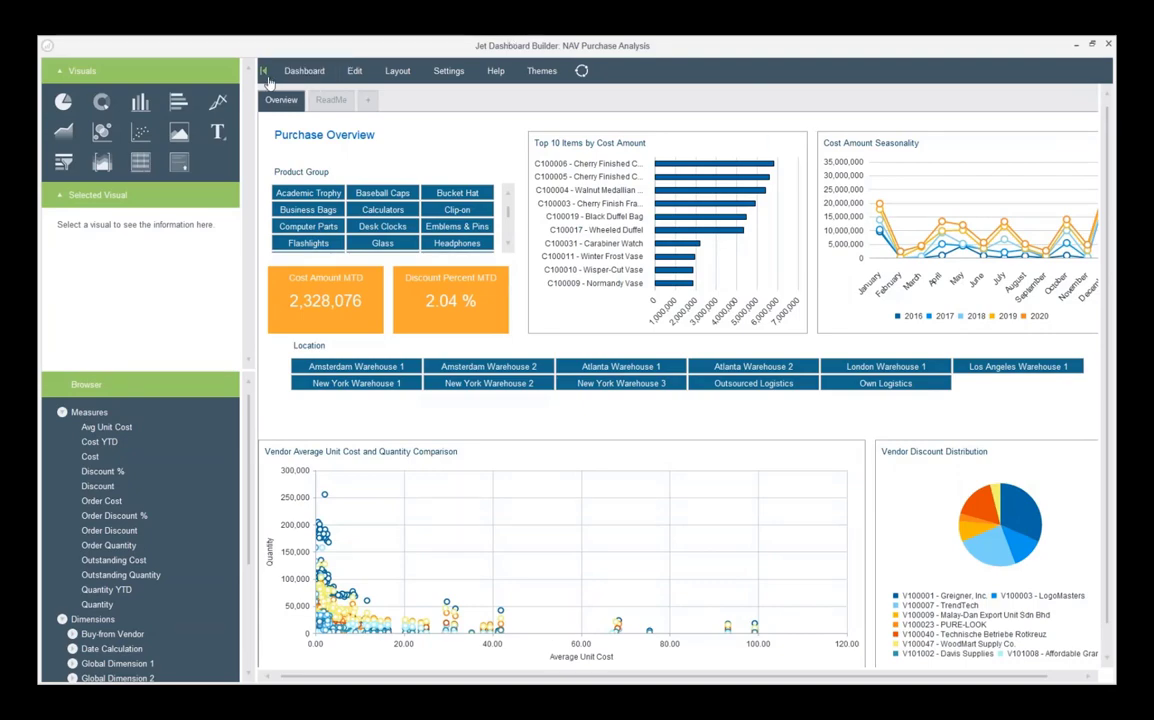
pyautogui.click(580, 74)
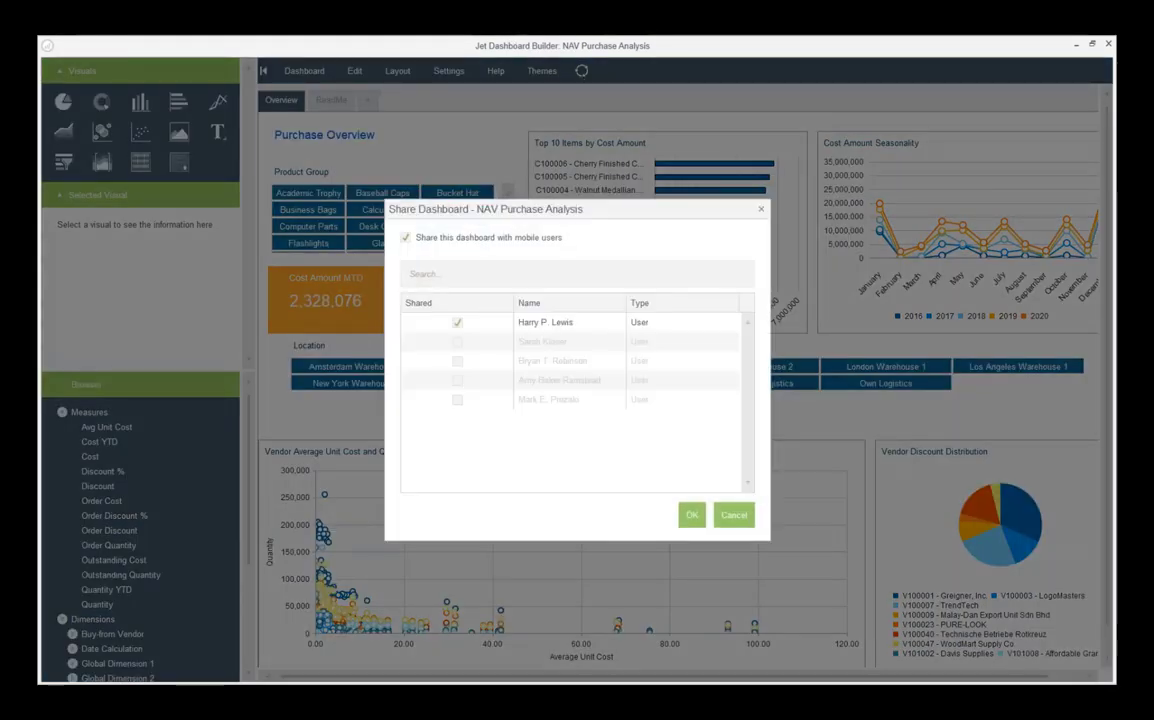
pyautogui.click(732, 517)
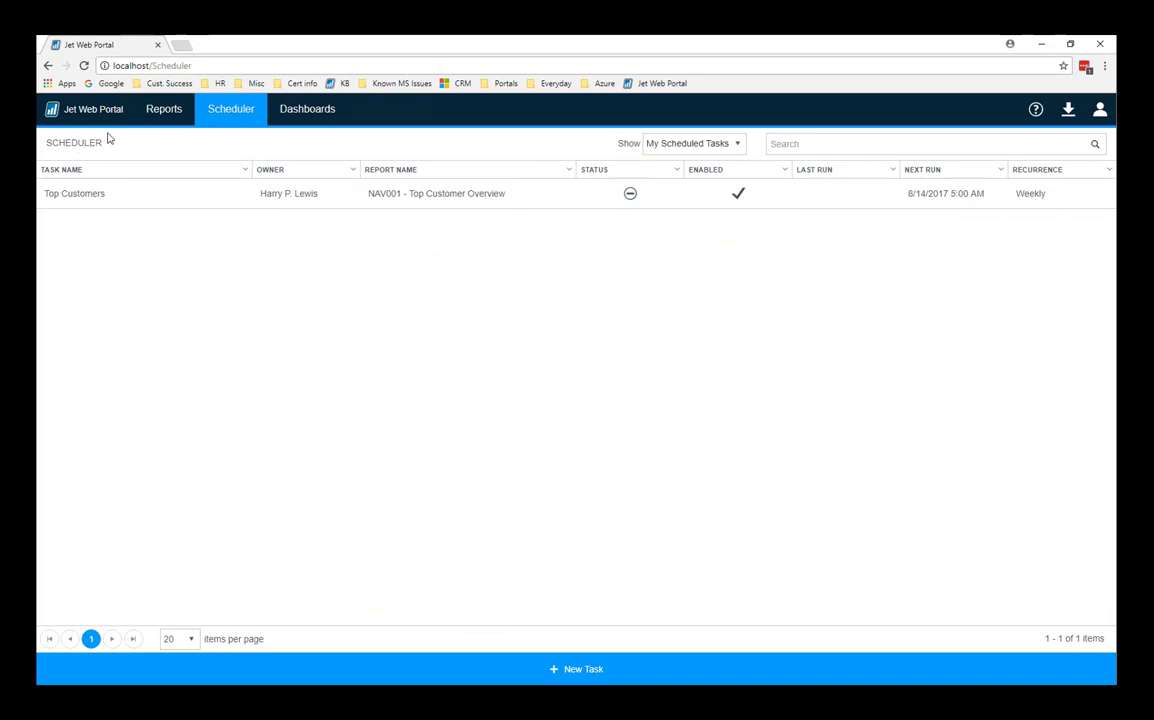
# Open the Dashboards tab and scroll through the shared dashboard tiles.
pyautogui.click(296, 112)
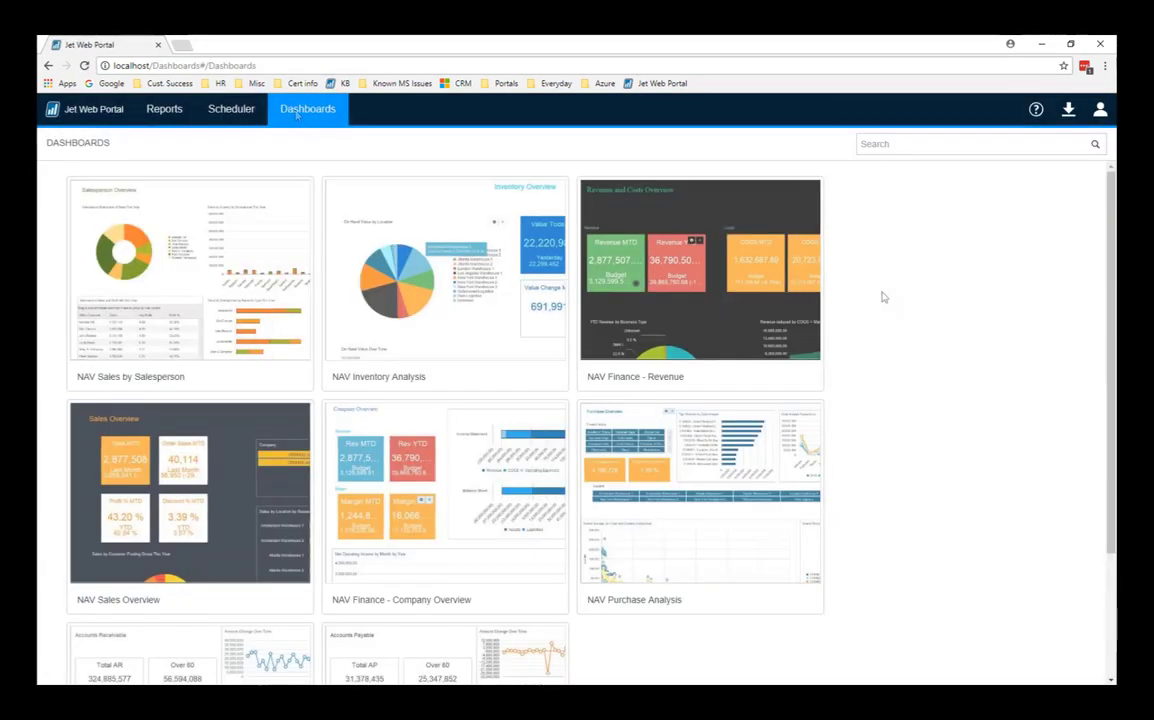
pyautogui.scroll(-1, 884, 297)
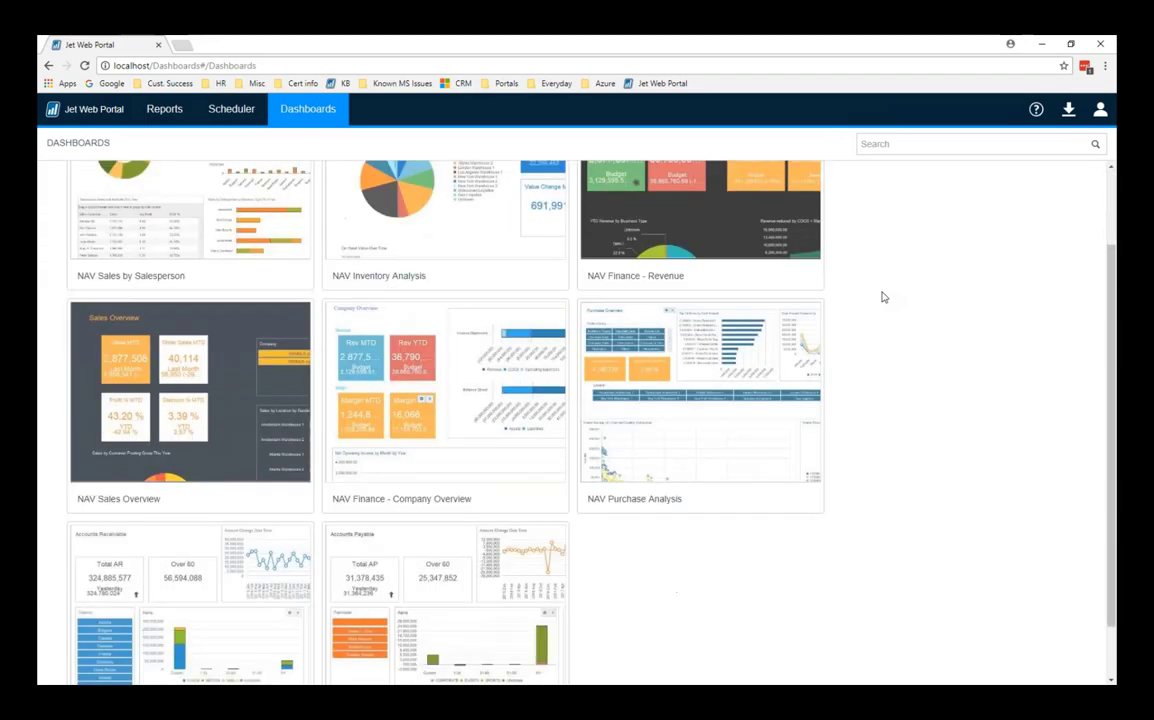
pyautogui.scroll(1, 884, 297)
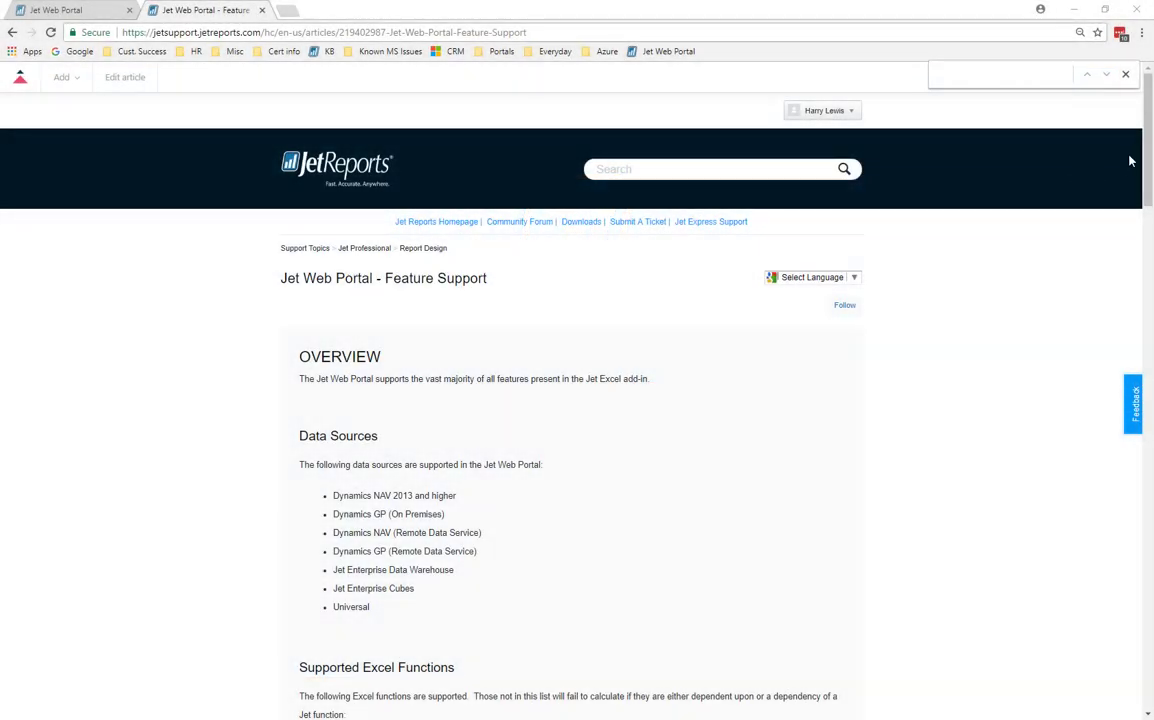
# Scroll the Feature Support article past the Supported Excel Functions table to the NAV 2009 limitation note.
pyautogui.scroll(-3, 1148, 142)
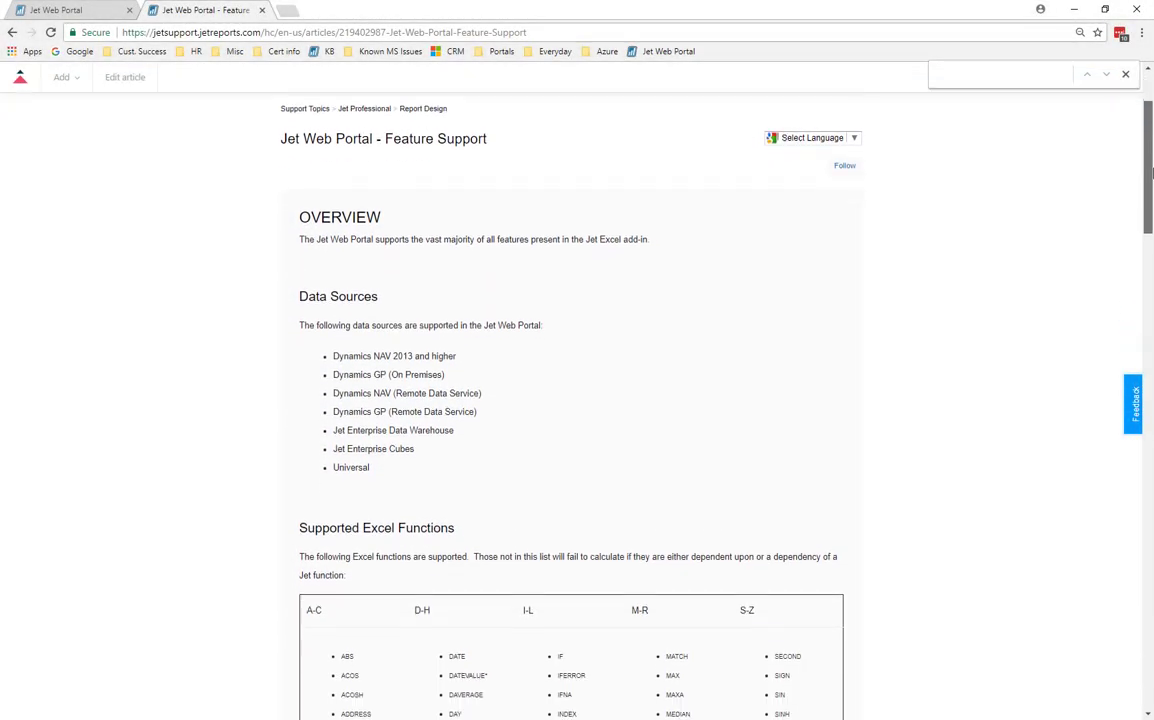
pyautogui.scroll(-4, 570, 400)
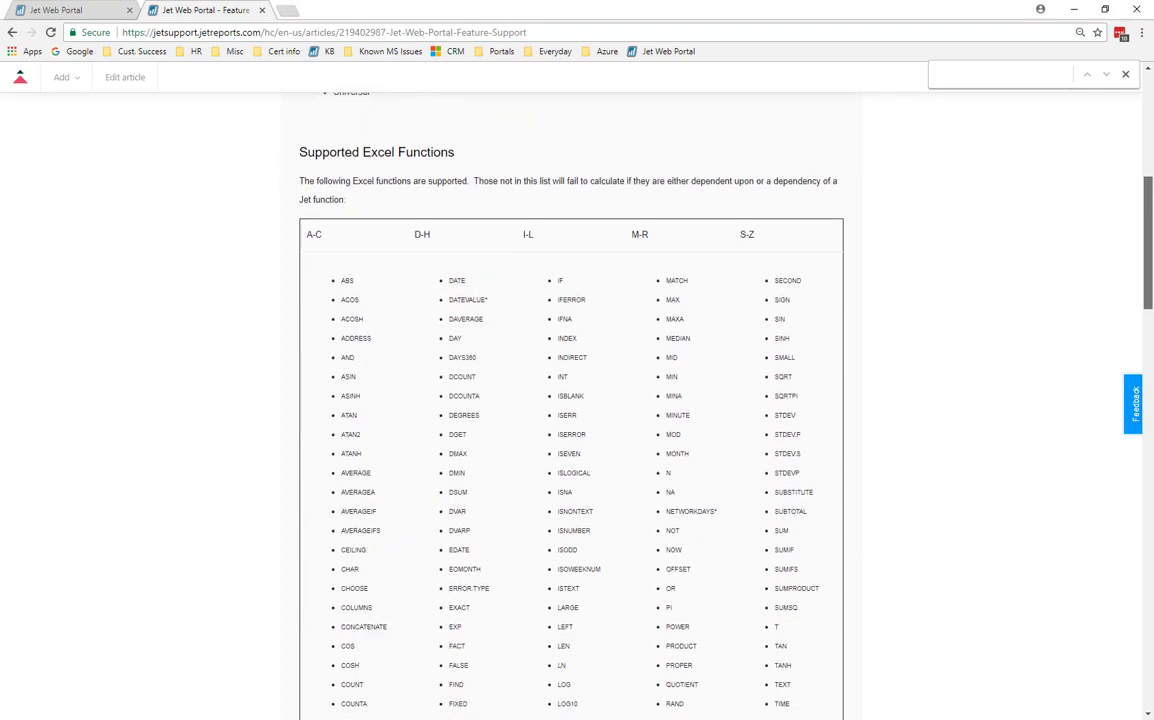
pyautogui.scroll(-4, 570, 400)
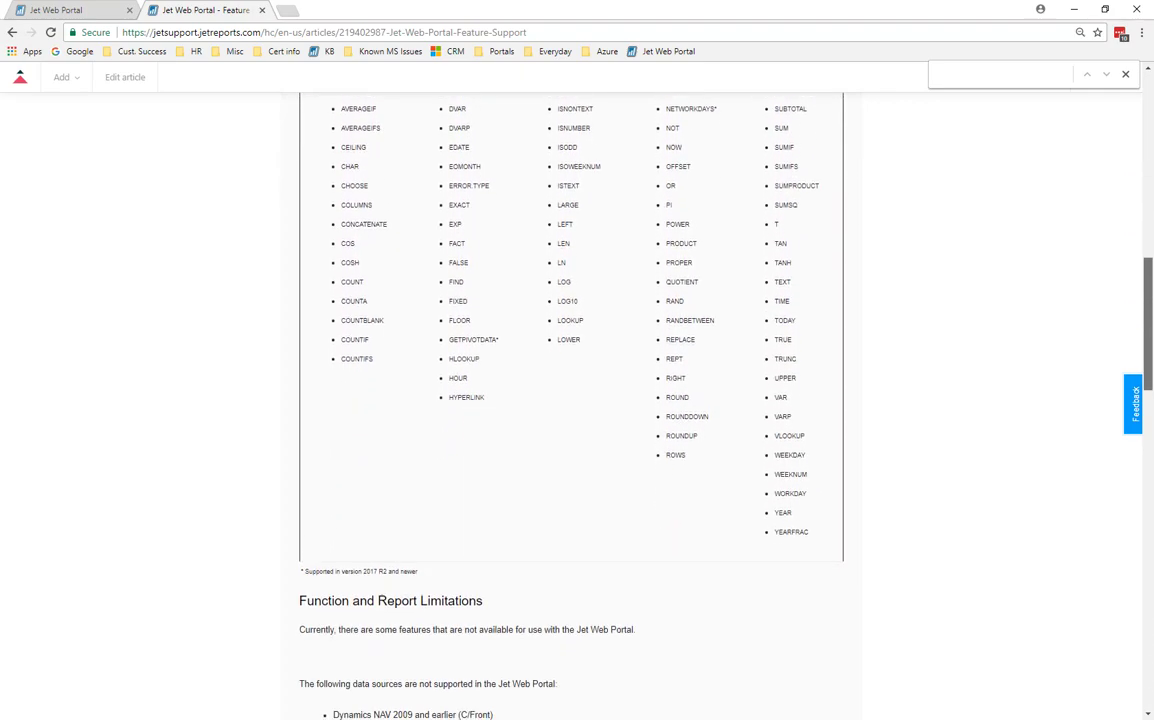
pyautogui.scroll(-2, 570, 400)
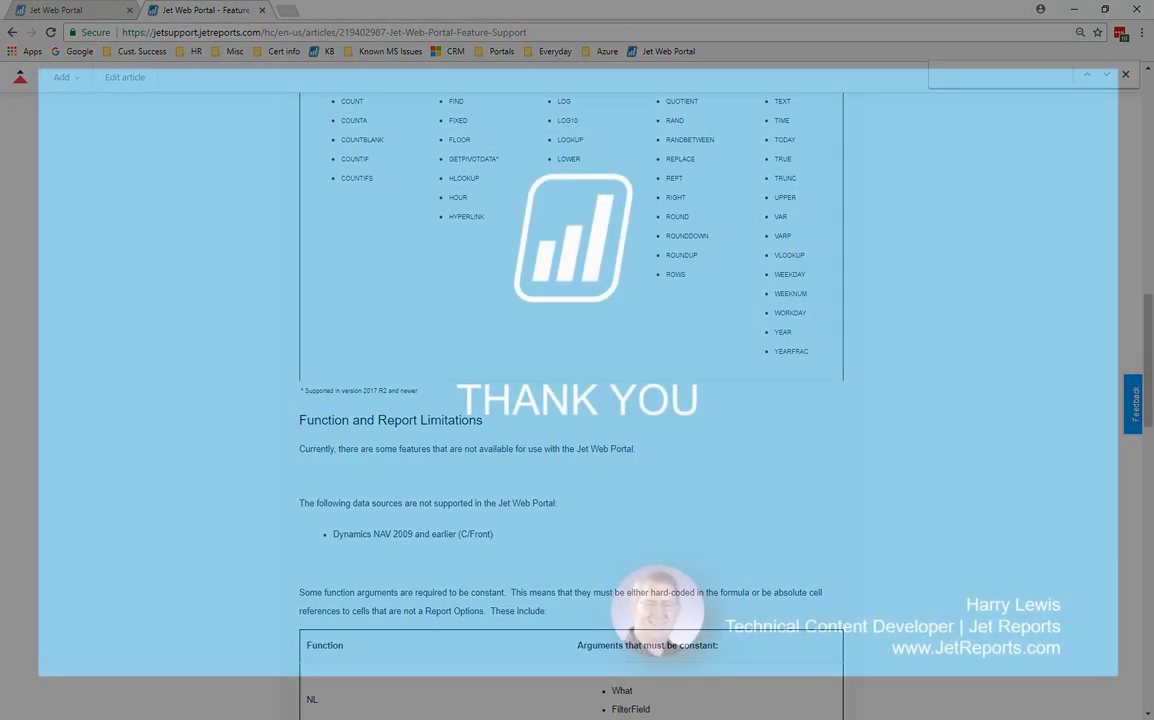